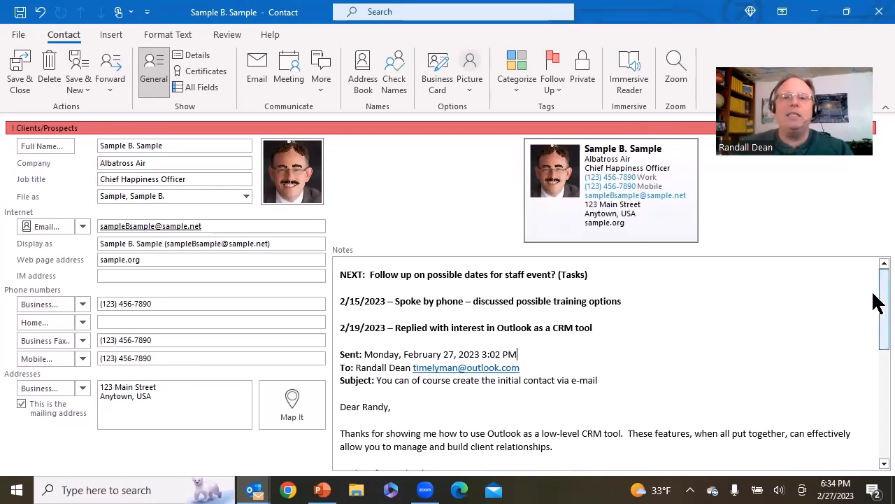
- Read through the open contact's notes, from the follow-up entries down to the pasted e-mail's signature
{"action": "mouse_move", "coordinate": [873, 292]}
{"action": "left_mouse_down"}
{"action": "mouse_move", "coordinate": [875, 313]}
{"action": "mouse_move", "coordinate": [874, 283]}
{"action": "left_mouse_up"}
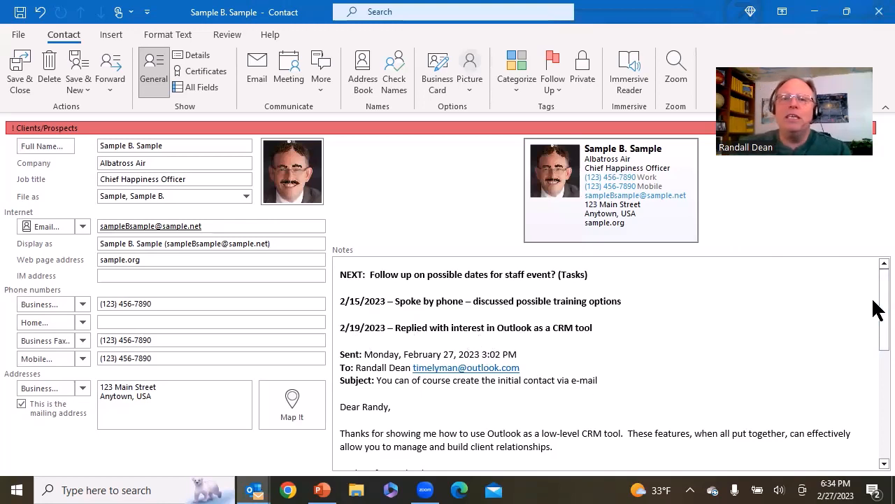
{"action": "left_click_drag", "start_coordinate": [874, 310], "coordinate": [878, 422]}
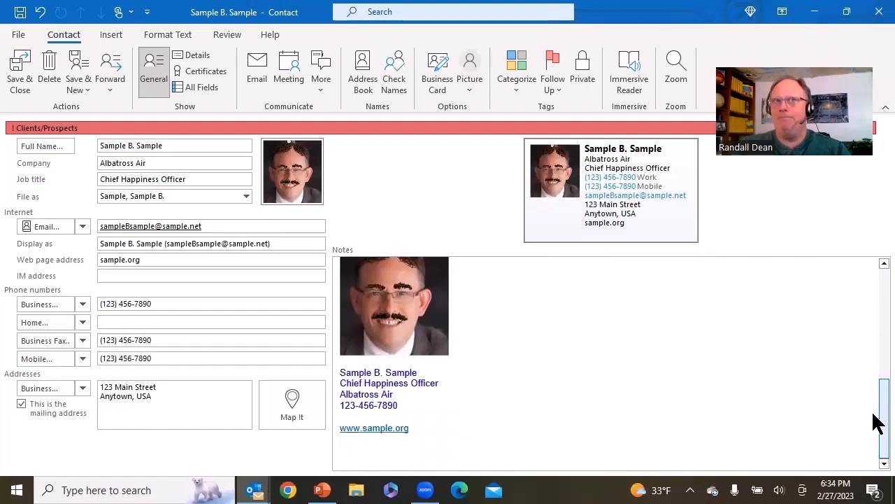
{"action": "left_click_drag", "start_coordinate": [878, 422], "coordinate": [876, 305]}
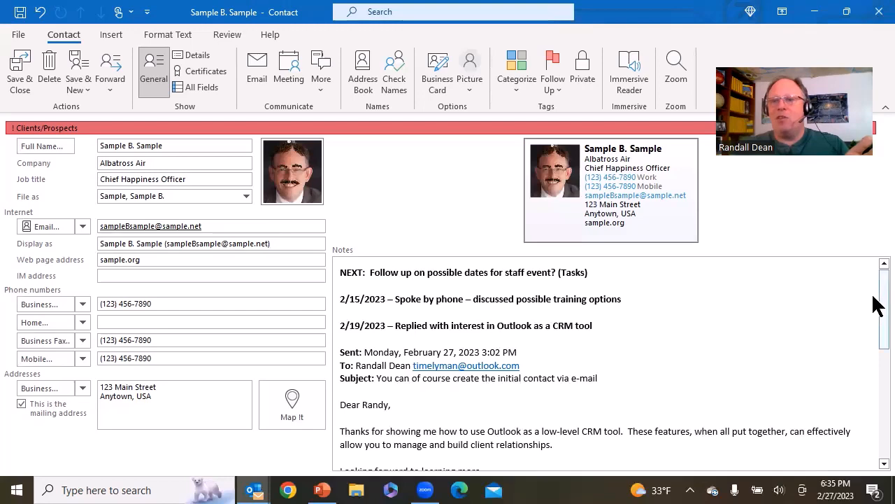
{"action": "left_click_drag", "start_coordinate": [875, 304], "coordinate": [866, 343]}
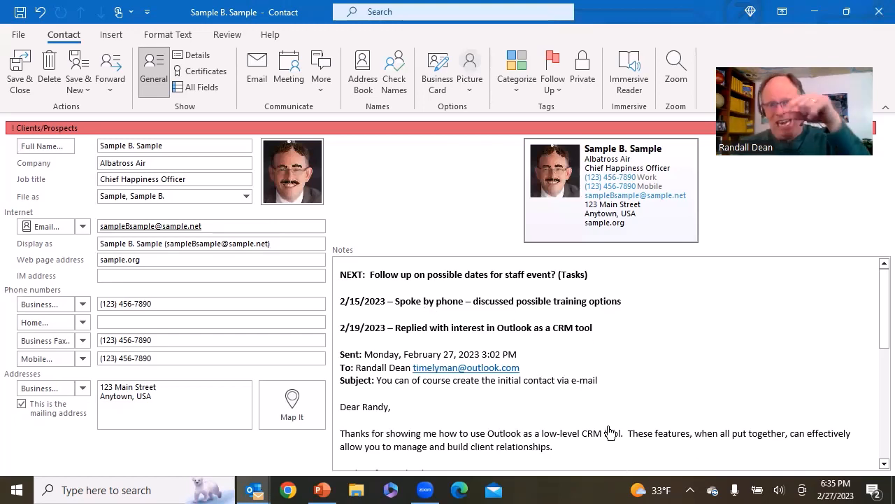
- In the Inbox window, collapse the Dormant Clients folder and view the folder options for the ! Clients folder
{"action": "mouse_move", "coordinate": [256, 491]}
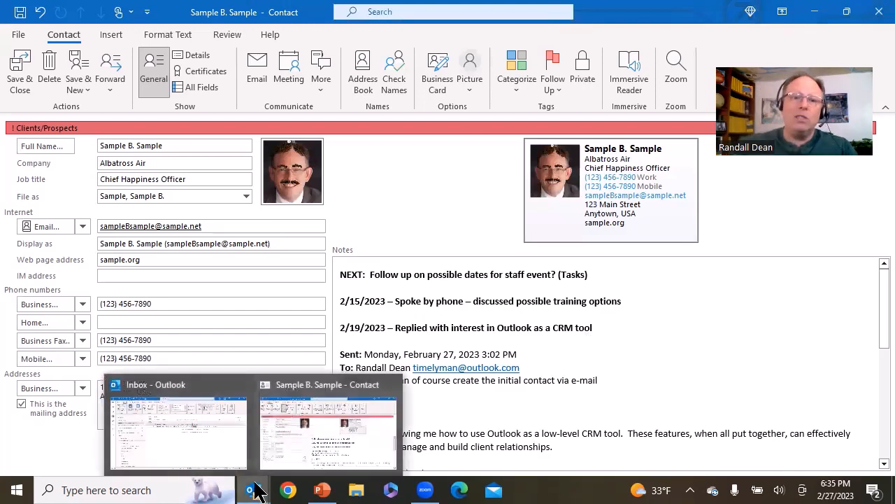
{"action": "left_click", "coordinate": [186, 451]}
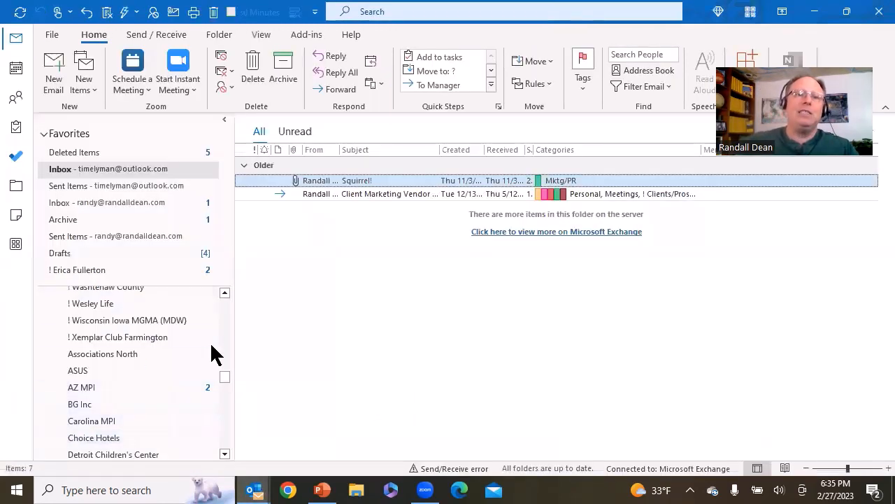
{"action": "scroll", "coordinate": [225, 375], "scroll_direction": "up", "scroll_amount": 10}
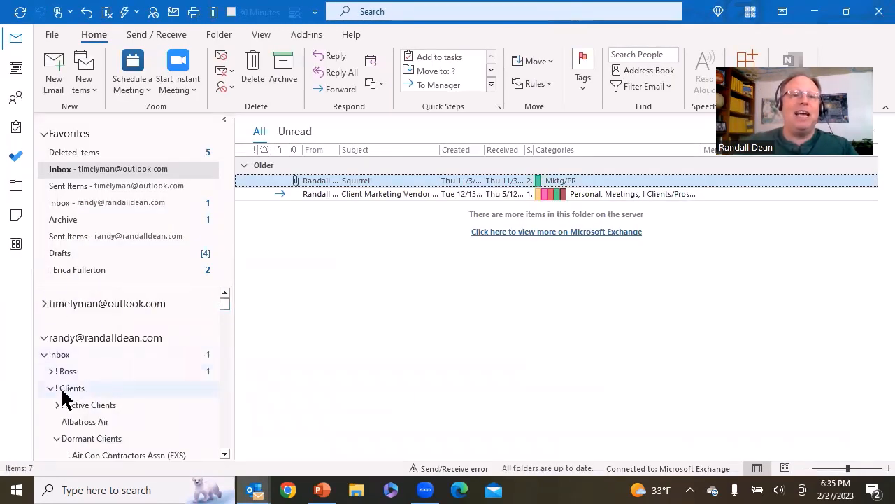
{"action": "left_click", "coordinate": [57, 438]}
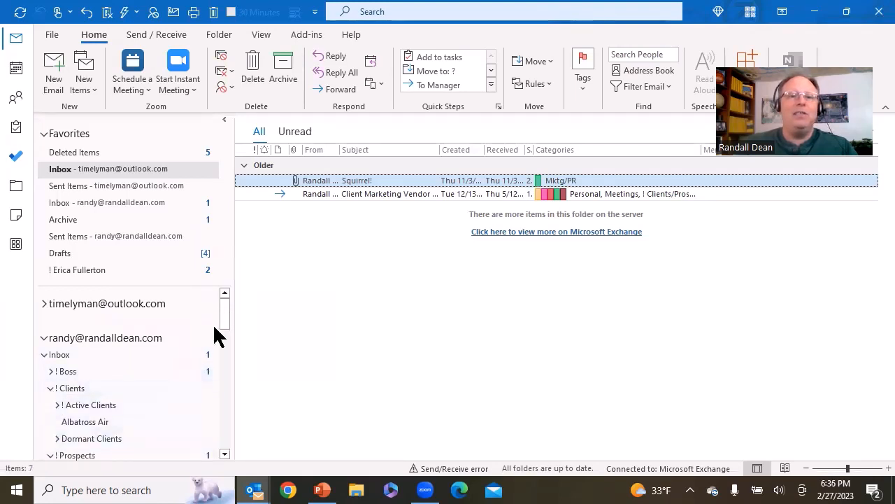
{"action": "scroll", "coordinate": [224, 322], "scroll_direction": "down", "scroll_amount": 1}
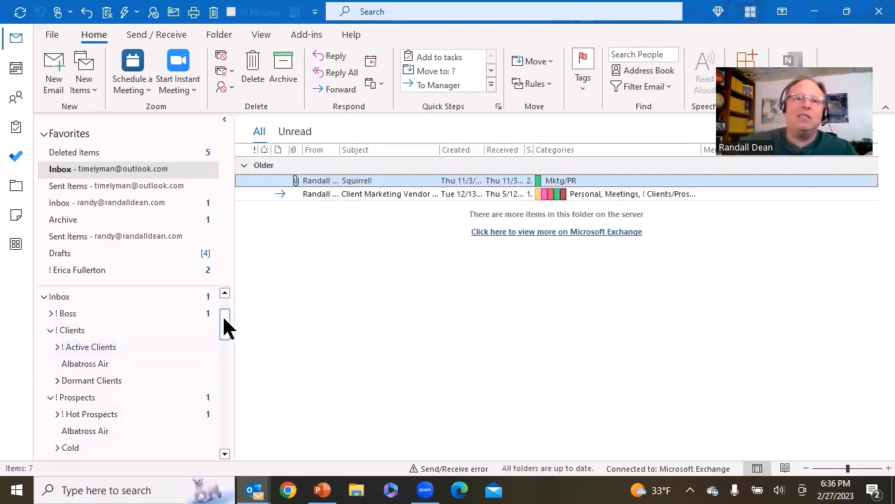
{"action": "left_click_drag", "start_coordinate": [226, 314], "coordinate": [226, 322]}
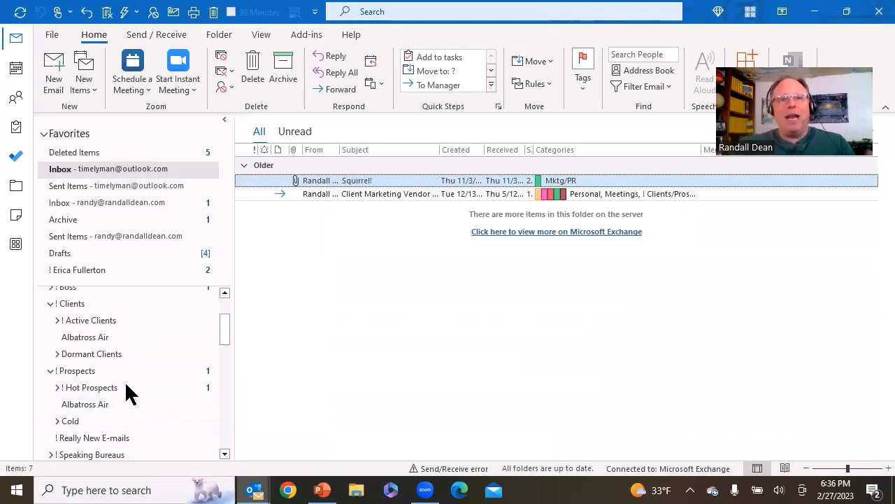
{"action": "right_click", "coordinate": [73, 302]}
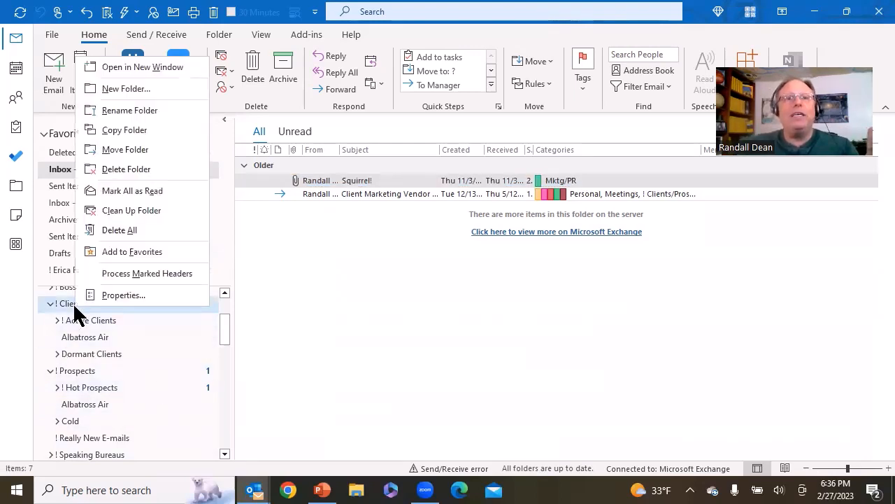
{"action": "left_click", "coordinate": [486, 357]}
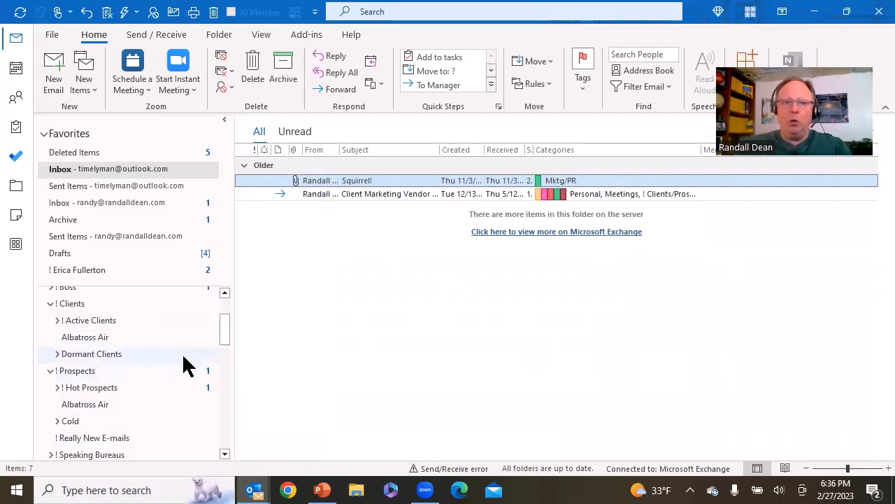
- Return to the contact window and start a new notes entry dated "2/27/23 –" below the 2/19/2023 entry
{"action": "mouse_move", "coordinate": [259, 492]}
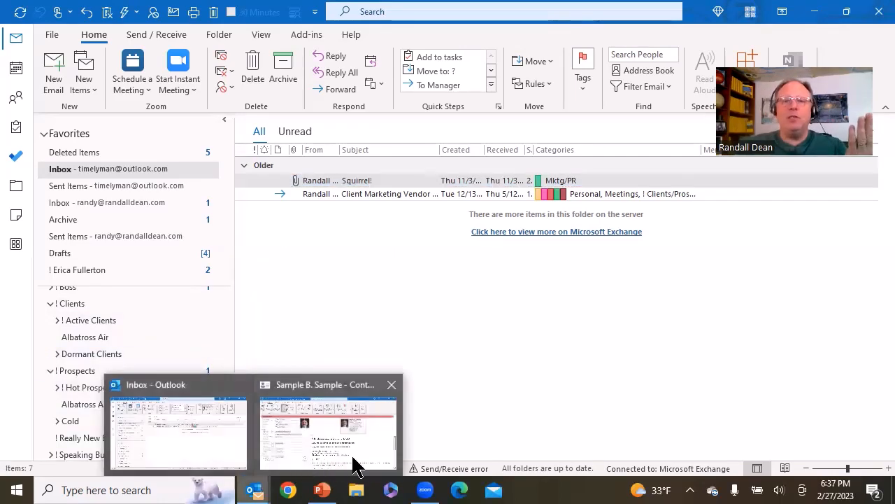
{"action": "left_click", "coordinate": [355, 464]}
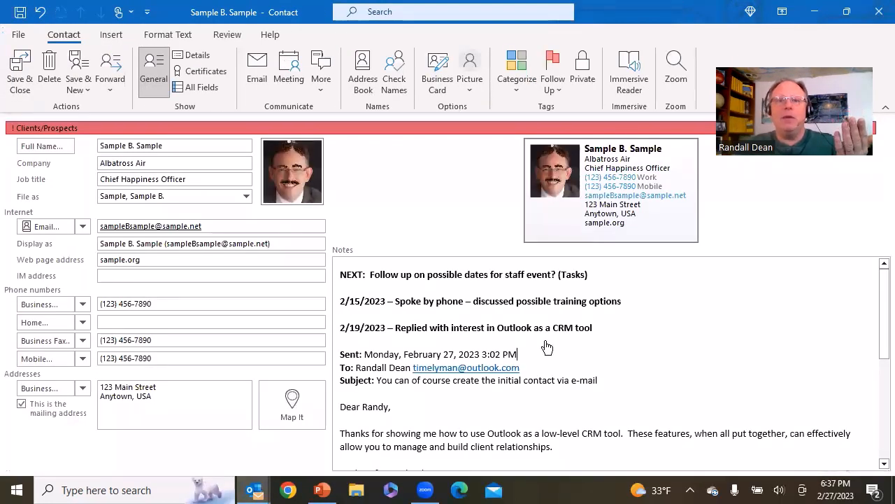
{"action": "left_click", "coordinate": [679, 338]}
{"action": "key", "text": "Return"}
{"action": "key", "text": "Return"}
{"action": "type", "text": "2/"}
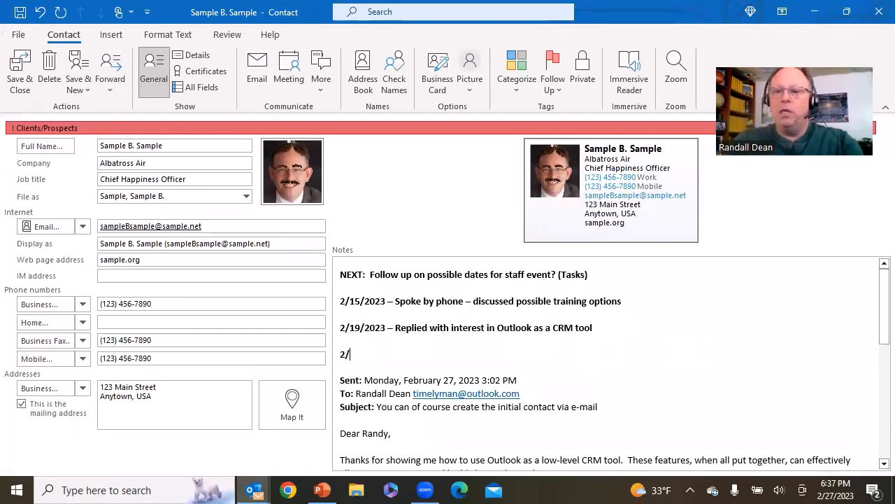
{"action": "type", "text": "27/"}
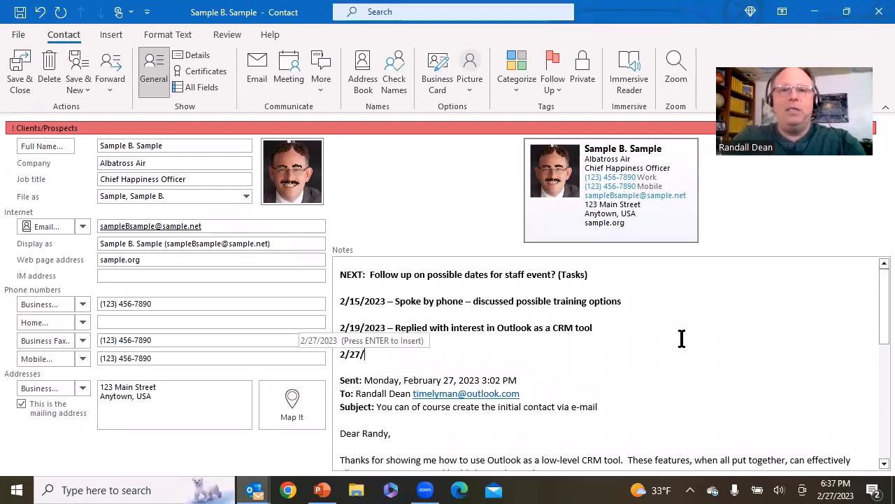
{"action": "type", "text": "23"}
{"action": "type", "text": " - "}
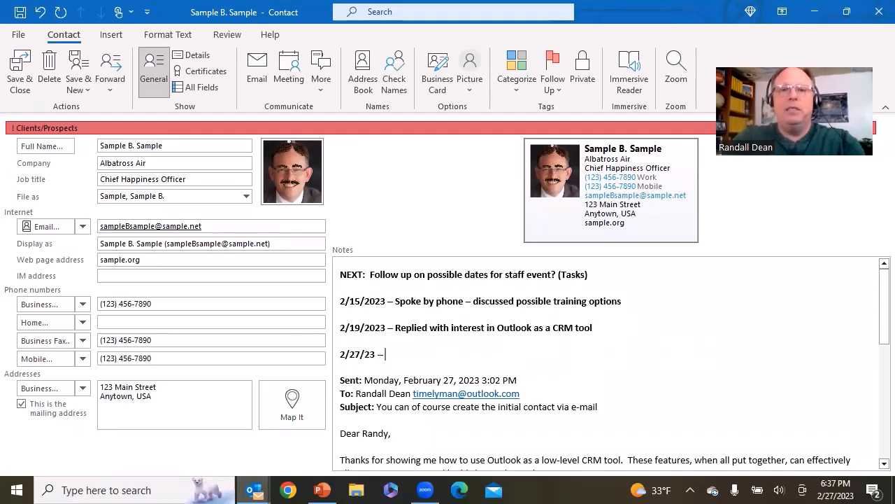
- Complete the 2/27/23 notes entry with the text "Sent reply e-mail (folder) talked about AV needs"
{"action": "type", "text": "Se"}
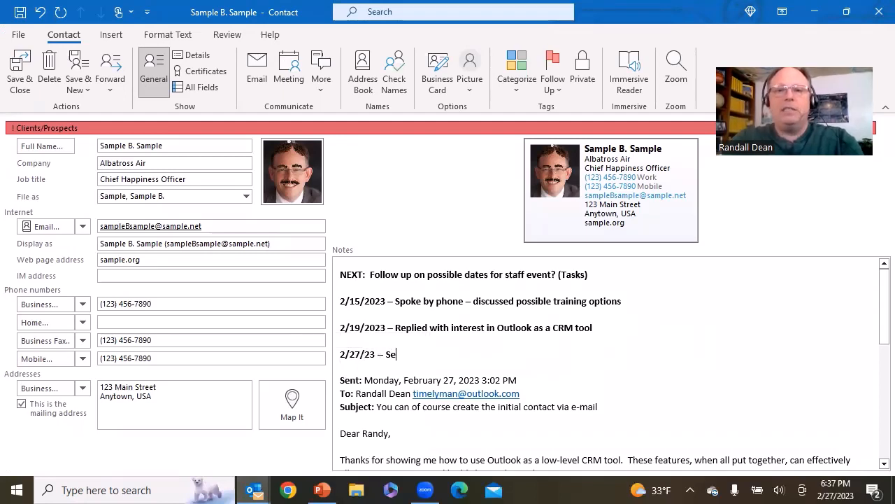
{"action": "type", "text": "t"}
{"action": "key", "text": "BackSpace"}
{"action": "type", "text": "nt reply"}
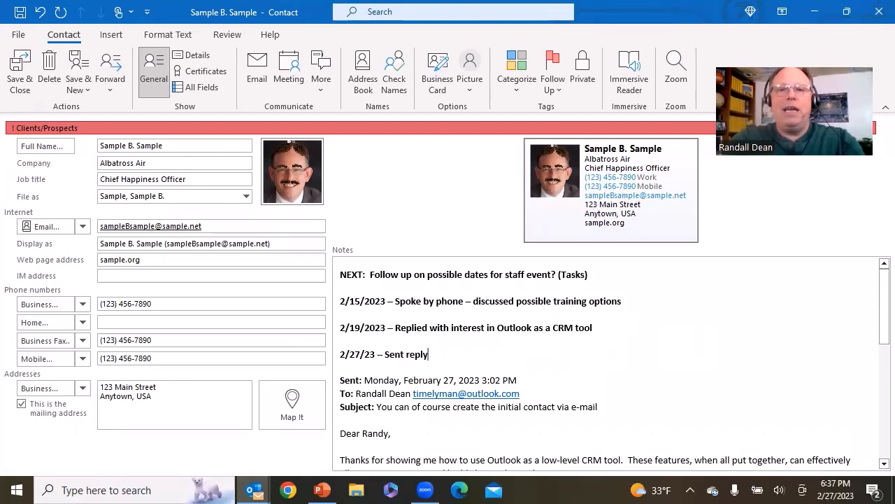
{"action": "type", "text": " e-mail "}
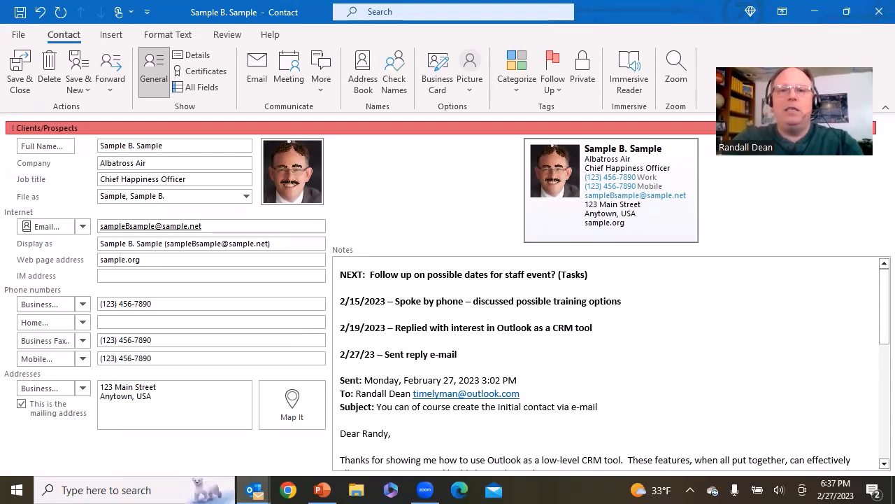
{"action": "type", "text": "(folder)"}
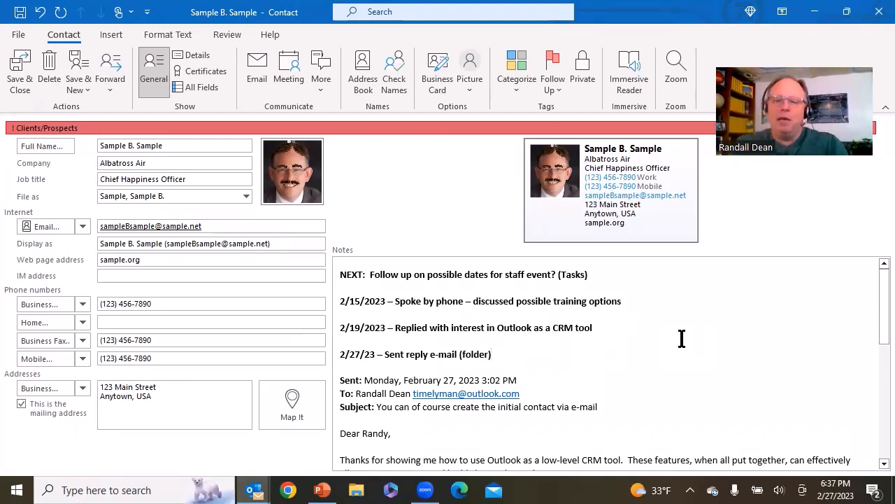
{"action": "type", "text": "talk"}
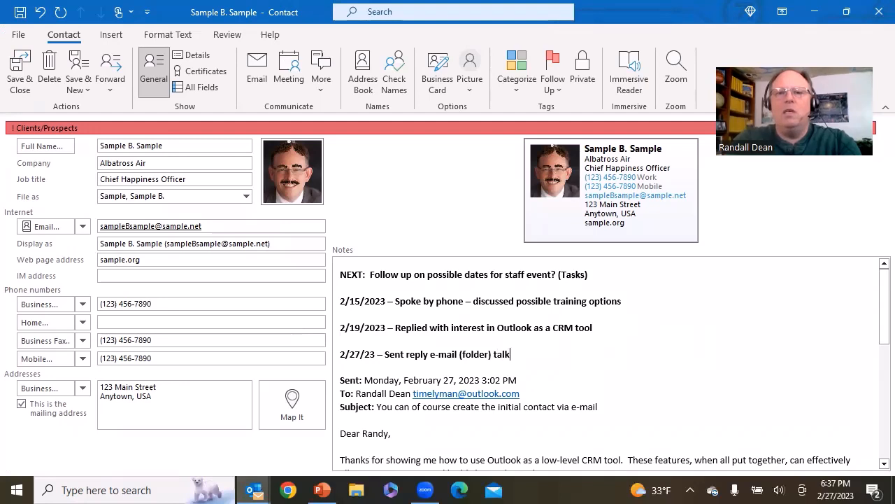
{"action": "type", "text": "ed about AV "}
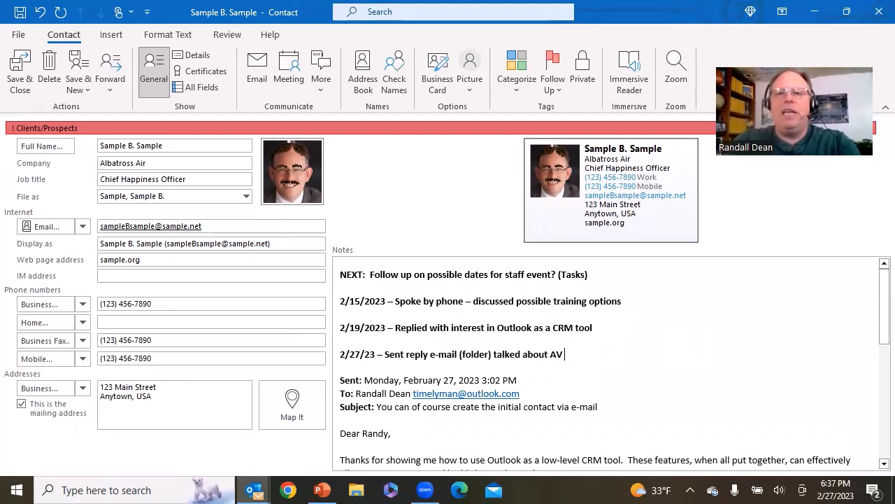
{"action": "type", "text": "needs"}
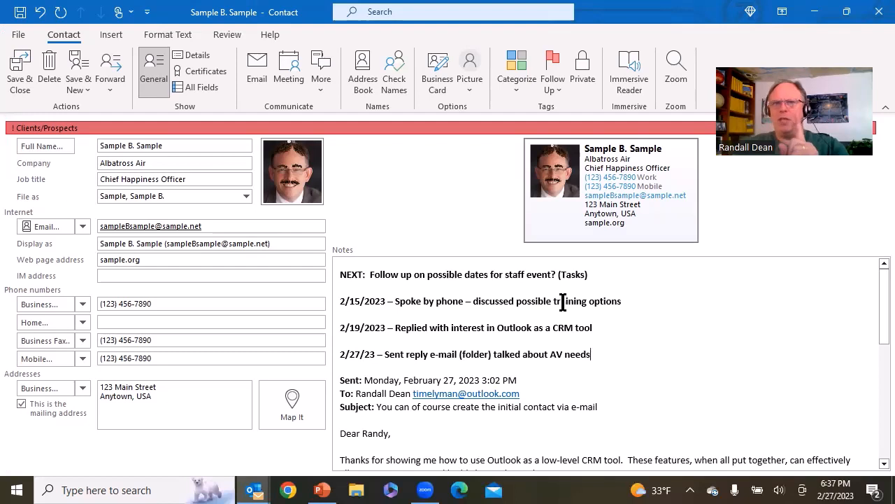
- View the categories available for the contact and save the contact with its new note
{"action": "left_click", "coordinate": [521, 79]}
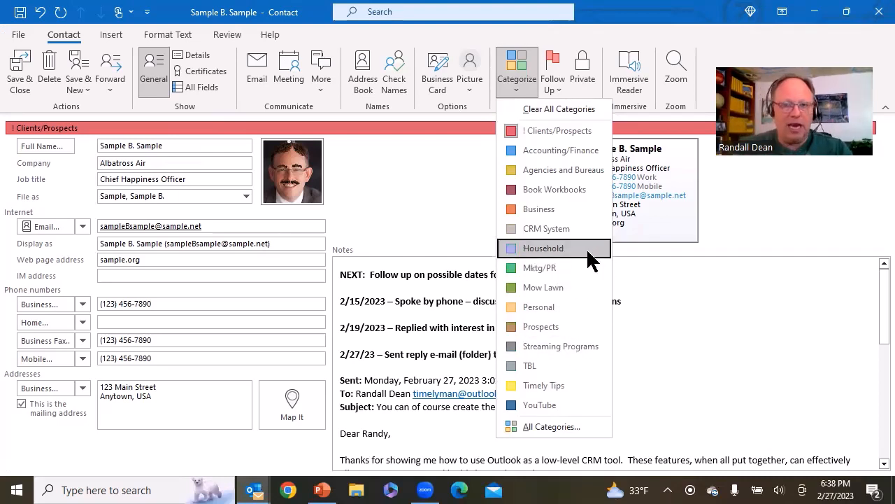
{"action": "left_click", "coordinate": [759, 248]}
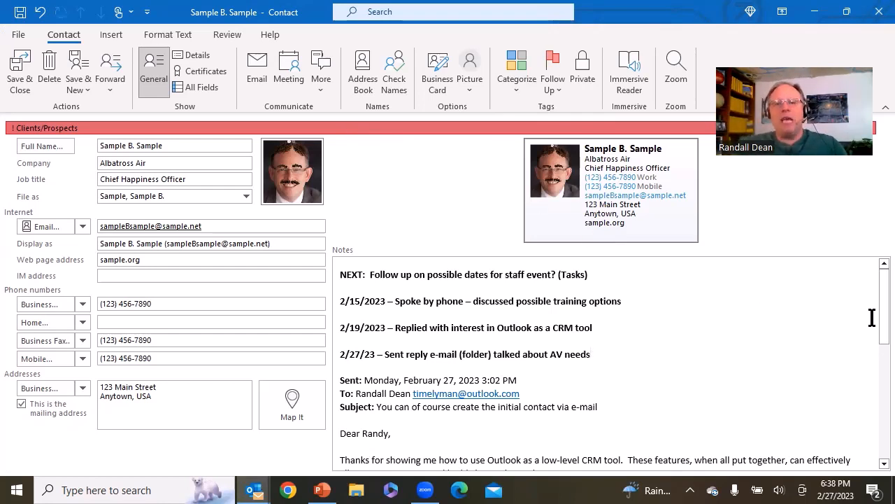
{"action": "mouse_move", "coordinate": [878, 307]}
{"action": "left_mouse_down"}
{"action": "mouse_move", "coordinate": [874, 436]}
{"action": "mouse_move", "coordinate": [878, 301]}
{"action": "left_mouse_up"}
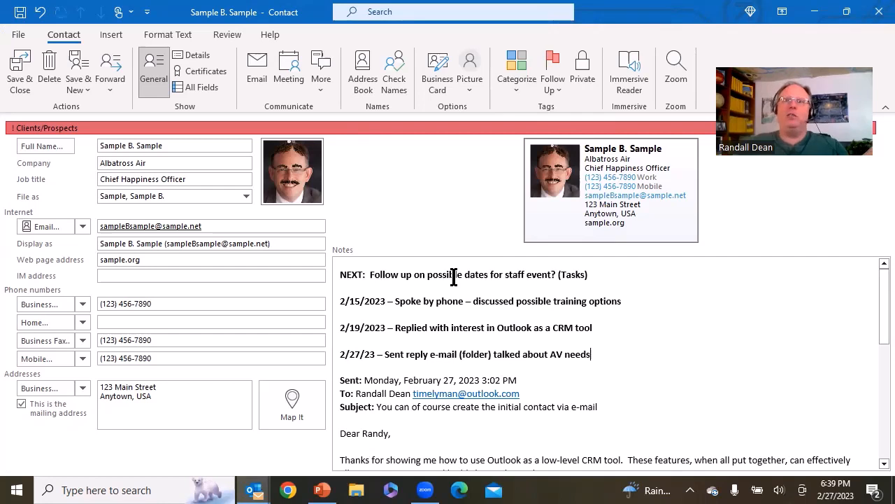
{"action": "left_click", "coordinate": [19, 13]}
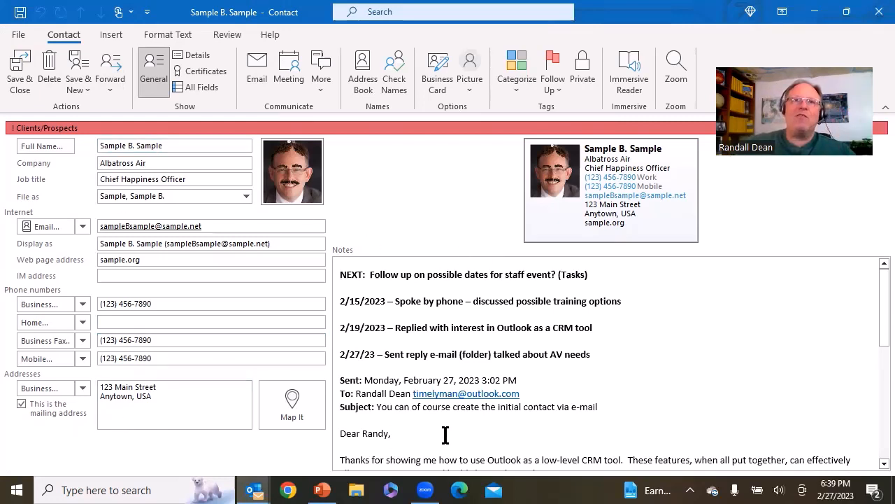
- Review the contact's Details page and its Personal fields under All Fields, and return to the General page
{"action": "left_click", "coordinate": [197, 56]}
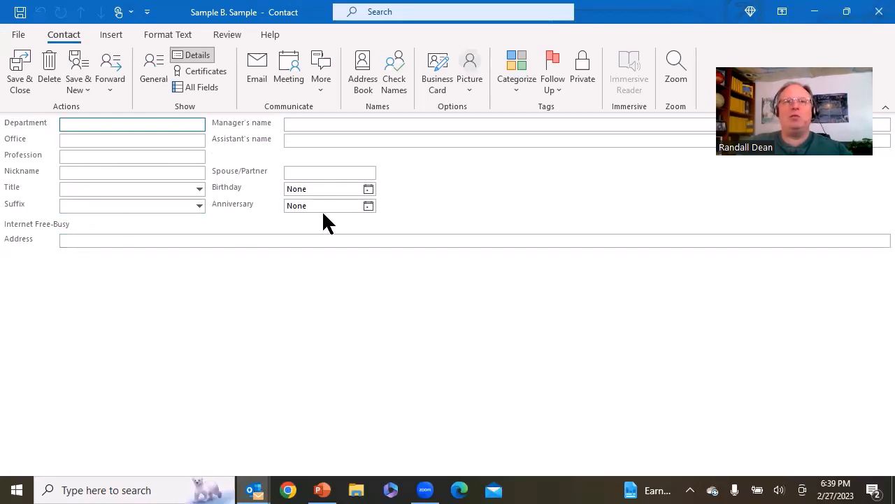
{"action": "left_click", "coordinate": [202, 91]}
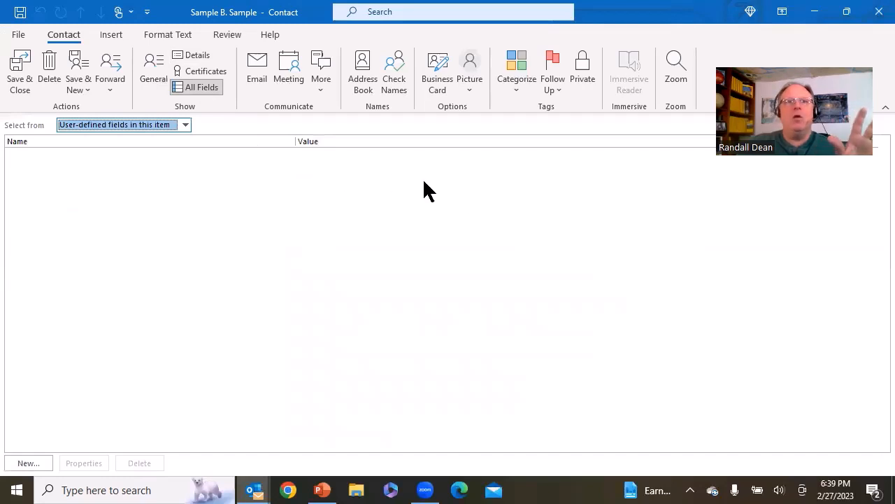
{"action": "left_click", "coordinate": [186, 124]}
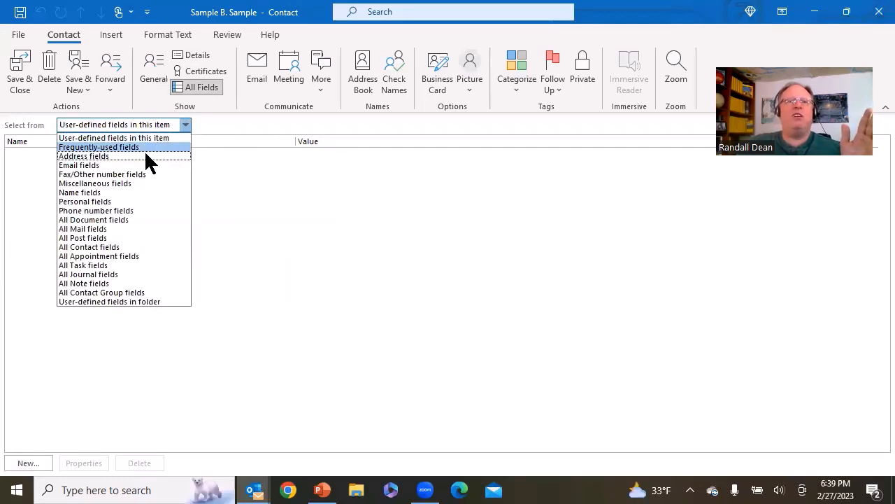
{"action": "left_click", "coordinate": [123, 202]}
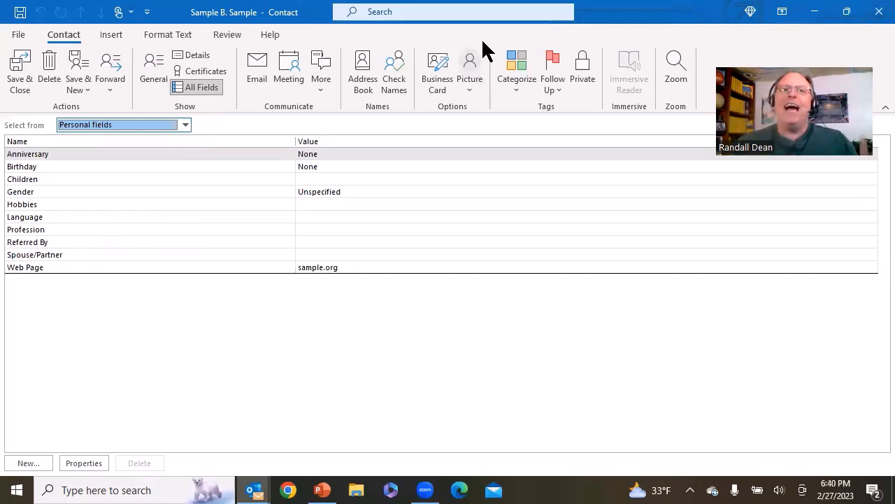
{"action": "left_click", "coordinate": [158, 79]}
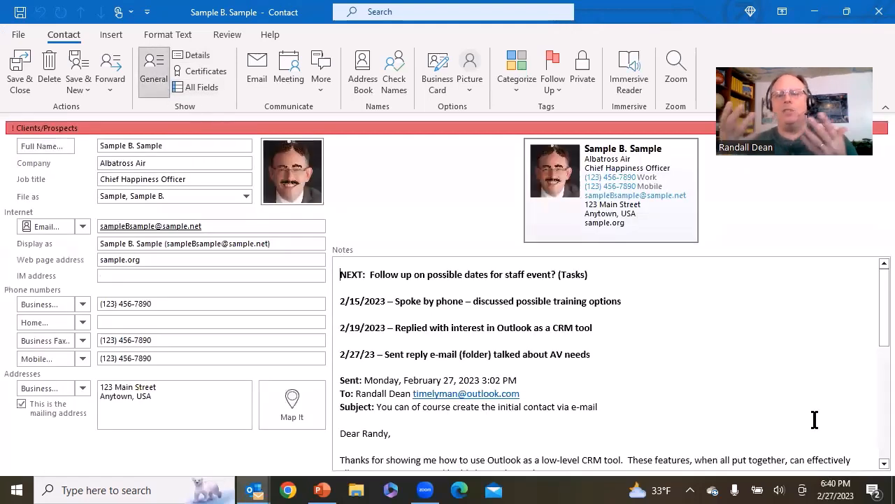
- Minimize the contact window to get back to the Inbox
{"action": "left_click", "coordinate": [205, 489]}
{"action": "left_click", "coordinate": [619, 211]}
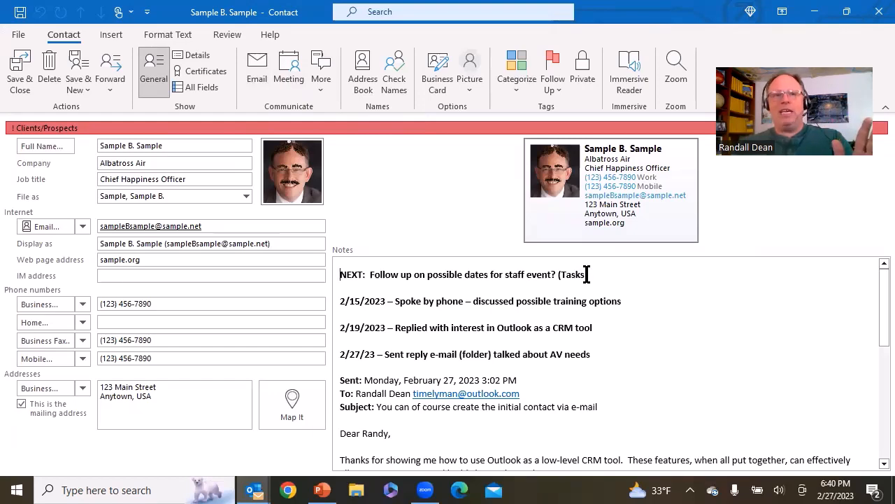
{"action": "left_click", "coordinate": [816, 13]}
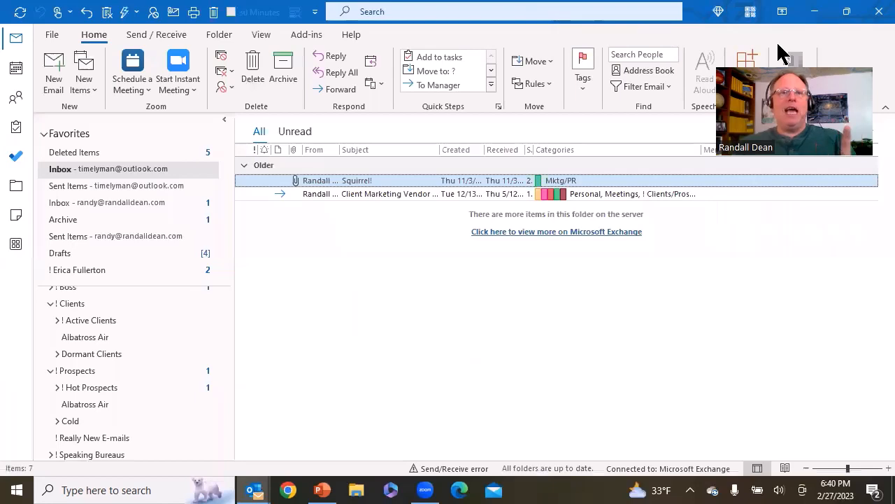
- Create a new task whose subject is the sample contact's name followed by "Albatross -- Send follow up e-mail"
{"action": "left_click", "coordinate": [16, 127]}
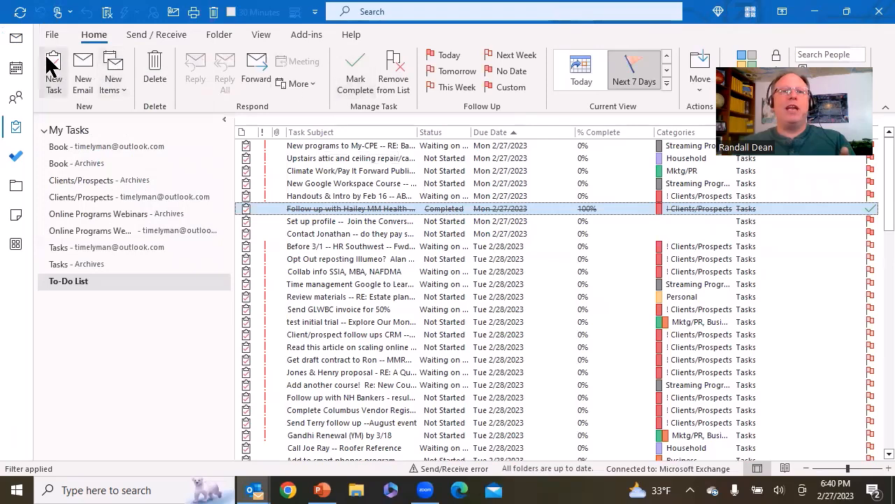
{"action": "left_click", "coordinate": [50, 67]}
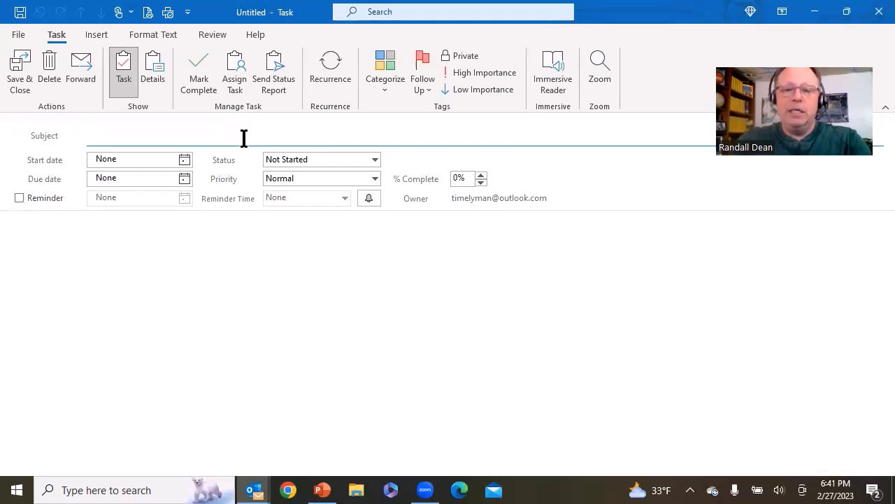
{"action": "type", "text": "Sample "}
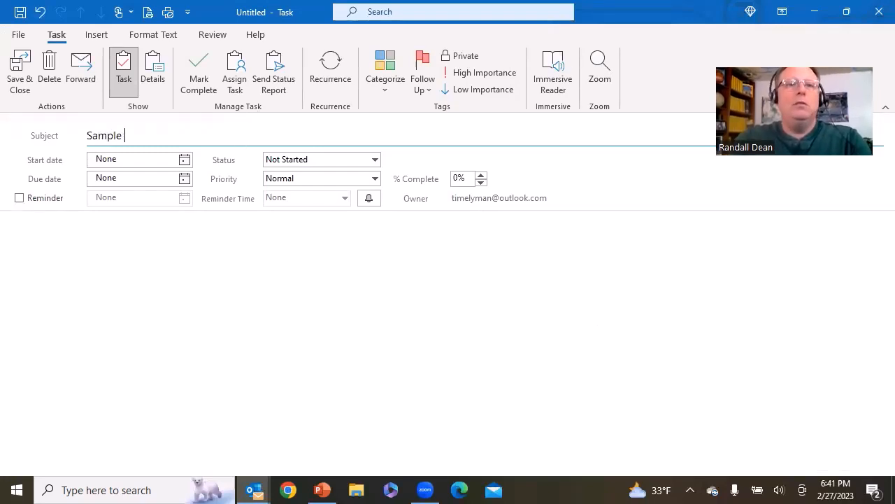
{"action": "type", "text": "B Samp"}
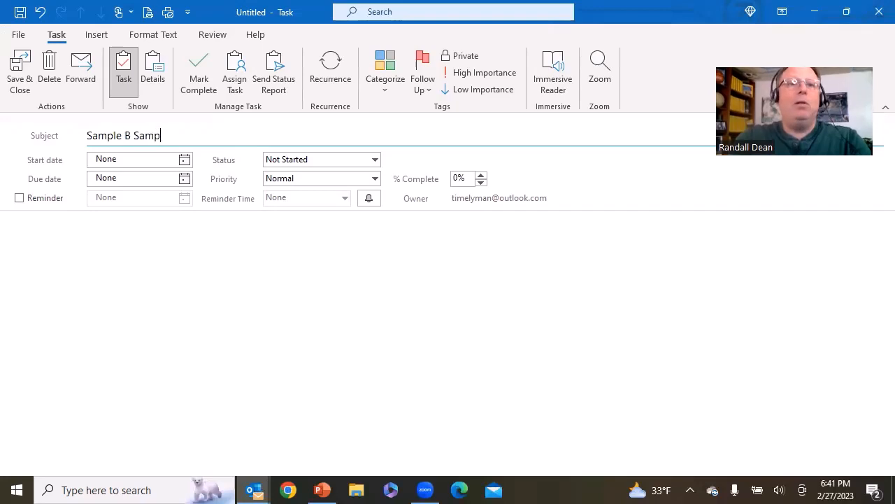
{"action": "type", "text": "le Alba"}
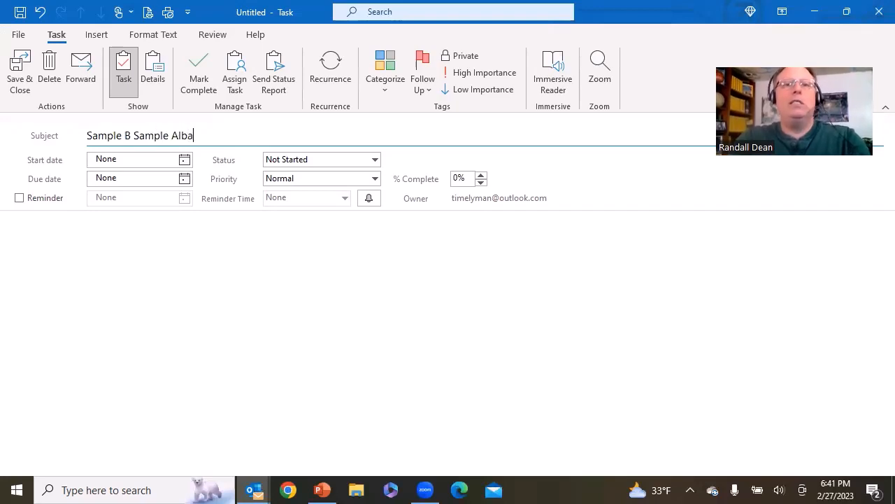
{"action": "type", "text": "tross -- S"}
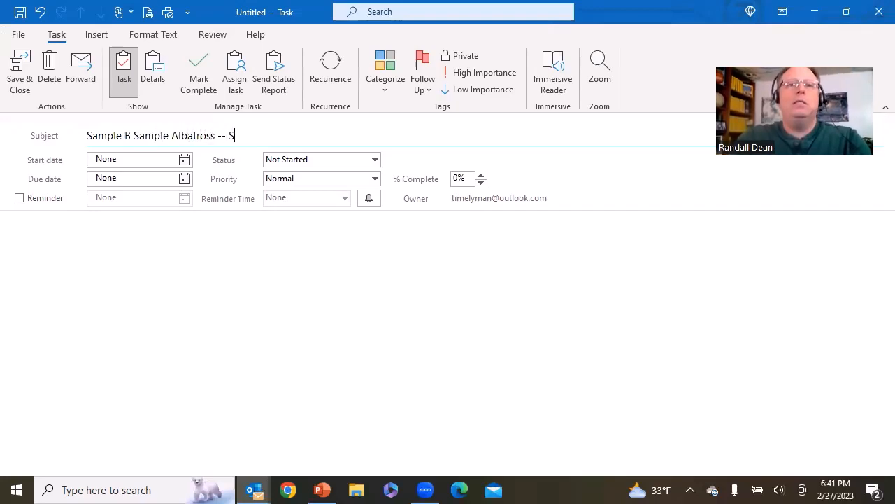
{"action": "type", "text": "end follow up e"}
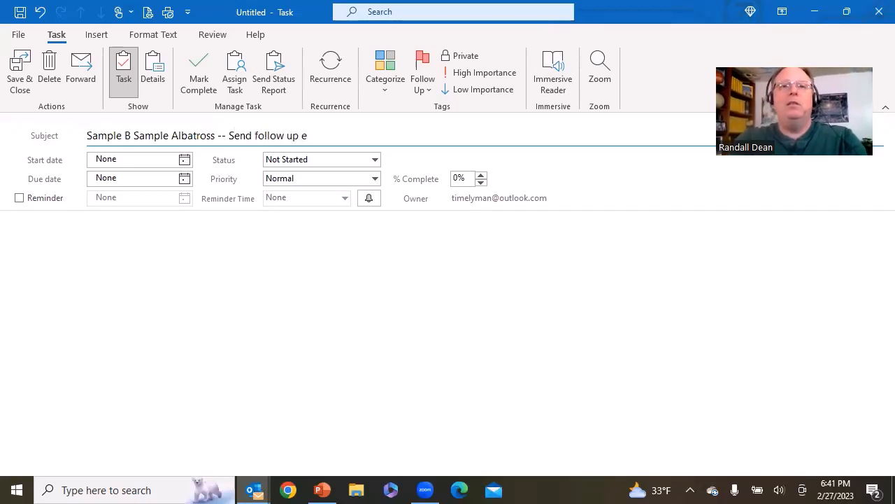
{"action": "type", "text": "e-mail"}
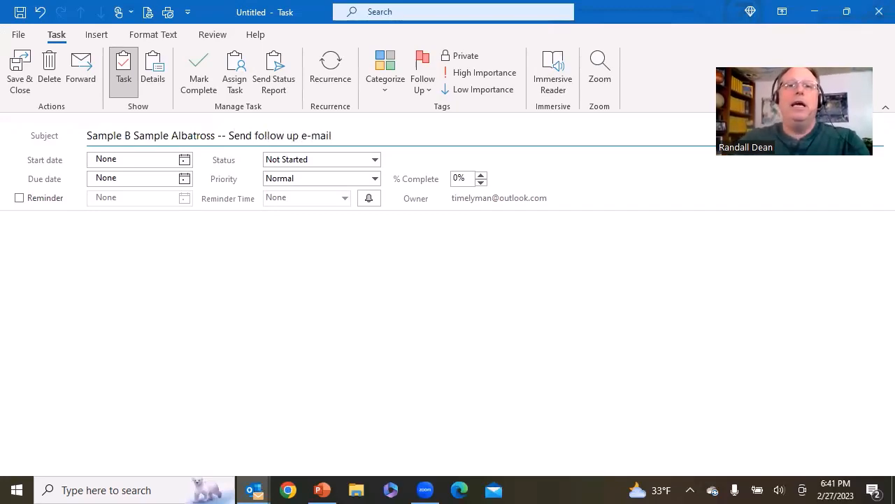
- Assign the task to the ! Clients/Prospects category, with due date Wed 3/1/2023 and High priority
{"action": "left_click", "coordinate": [386, 78]}
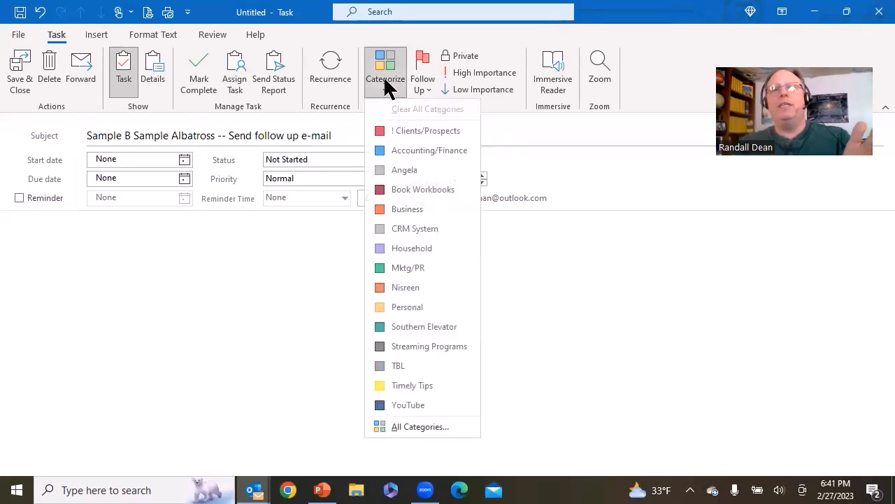
{"action": "left_click", "coordinate": [404, 133]}
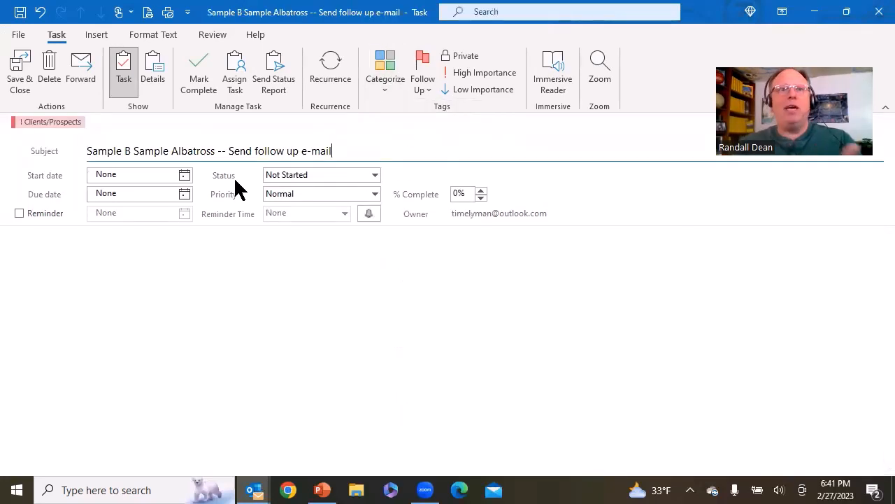
{"action": "left_click", "coordinate": [185, 195]}
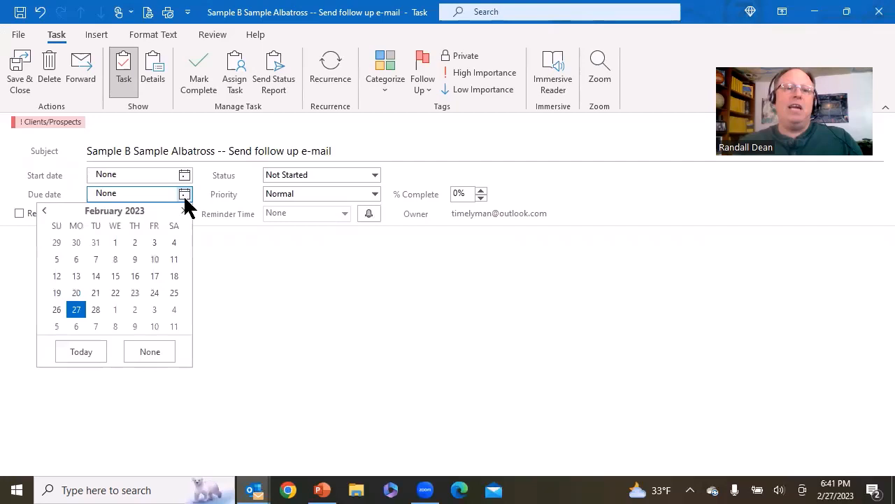
{"action": "left_click", "coordinate": [115, 309]}
{"action": "left_click", "coordinate": [373, 210]}
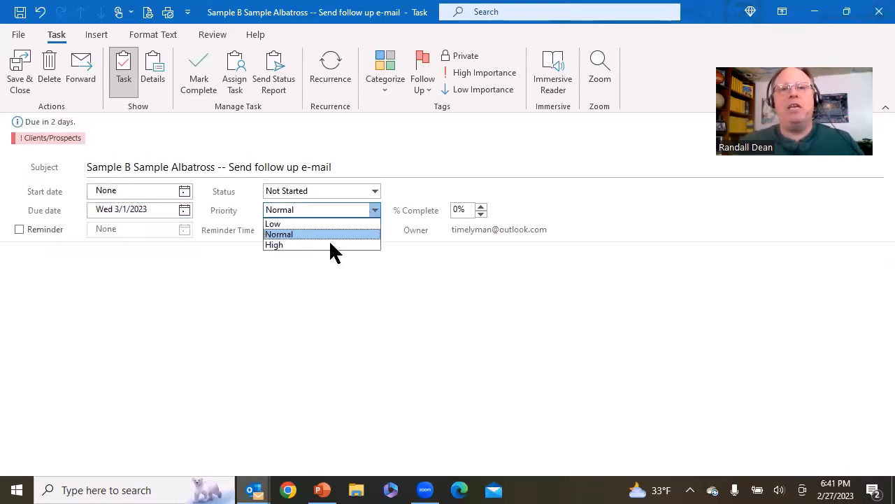
{"action": "left_click", "coordinate": [325, 245]}
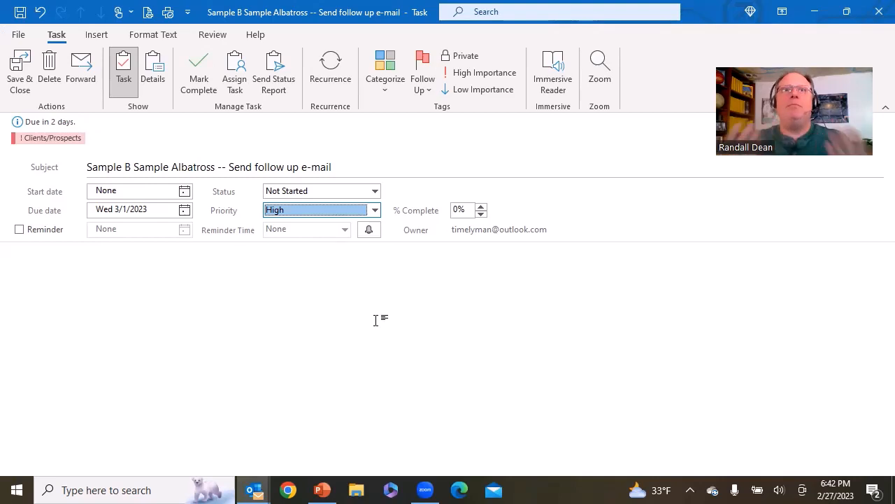
{"action": "left_click", "coordinate": [390, 72]}
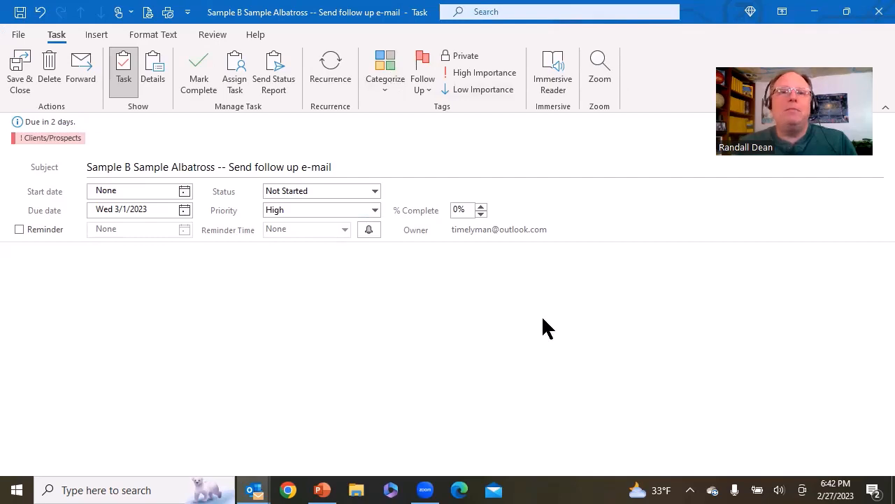
{"action": "left_click", "coordinate": [411, 376]}
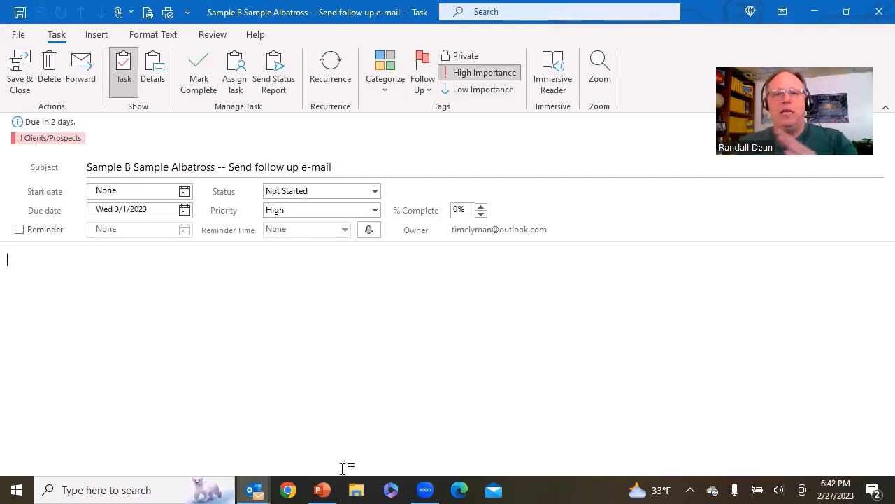
- Switch to PowerPoint to review the habits and routines slide, and return to the Outlook task list
{"action": "left_click", "coordinate": [322, 490]}
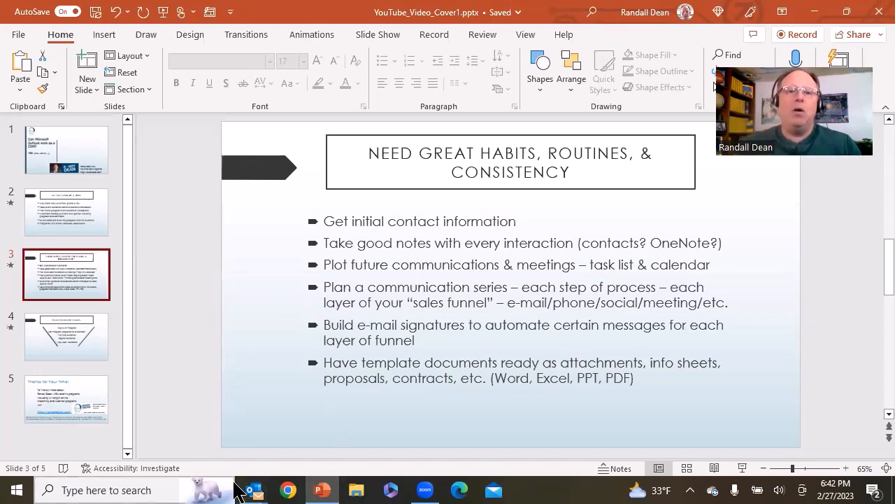
{"action": "mouse_move", "coordinate": [252, 486]}
{"action": "left_click", "coordinate": [94, 462]}
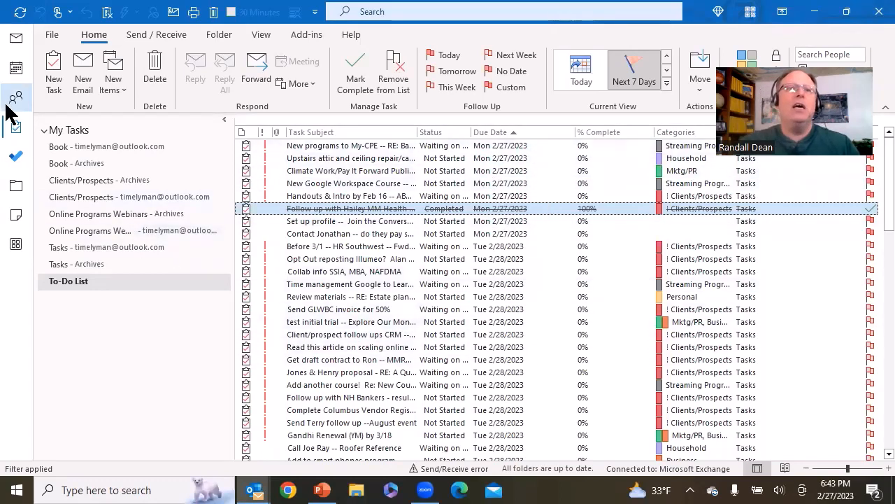
- Display the To-Do List in the Completed view to review finished tasks
{"action": "left_click", "coordinate": [667, 56]}
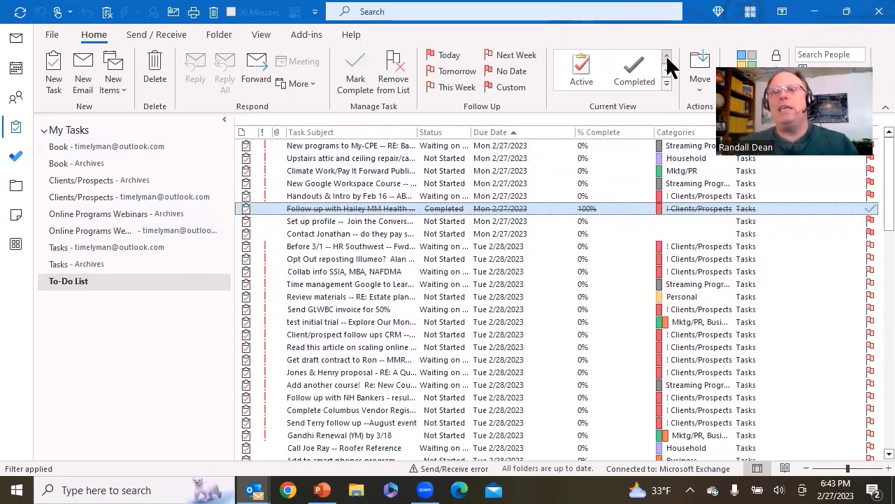
{"action": "left_click", "coordinate": [624, 82]}
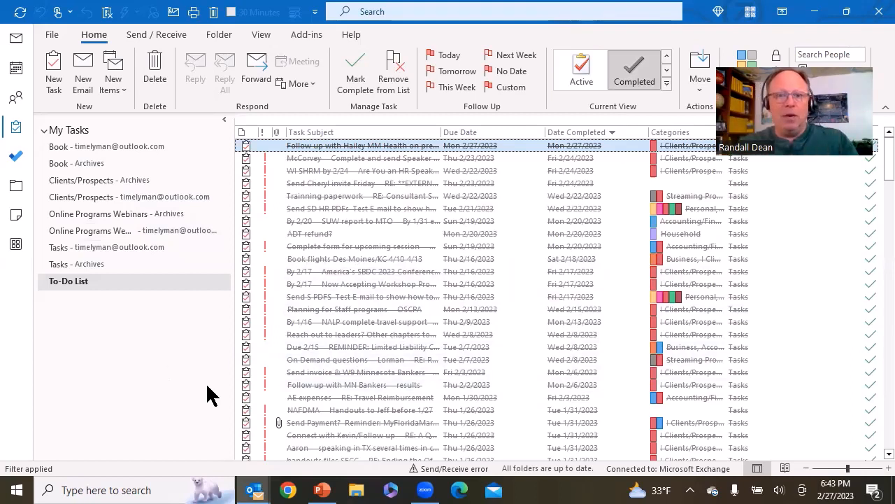
- Switch to PowerPoint and start the slide show from the habits and routines slide
{"action": "left_click", "coordinate": [322, 490]}
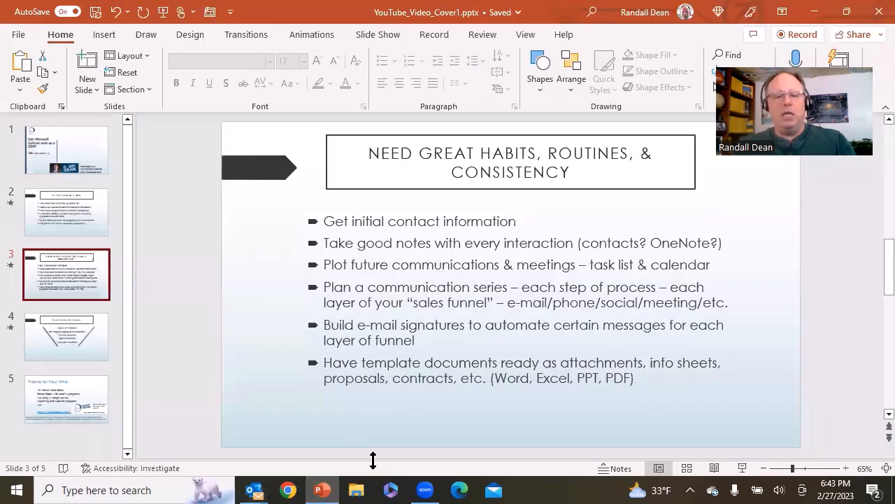
{"action": "left_click", "coordinate": [390, 435]}
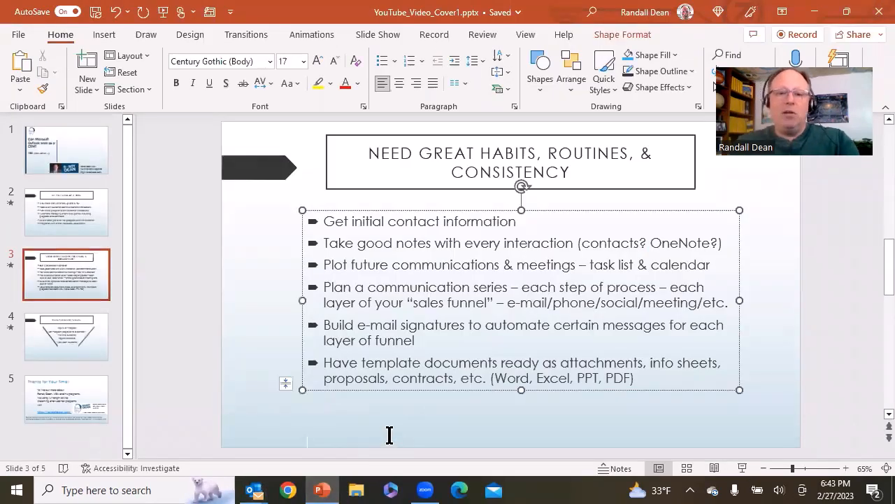
{"action": "key", "text": "shift+F5"}
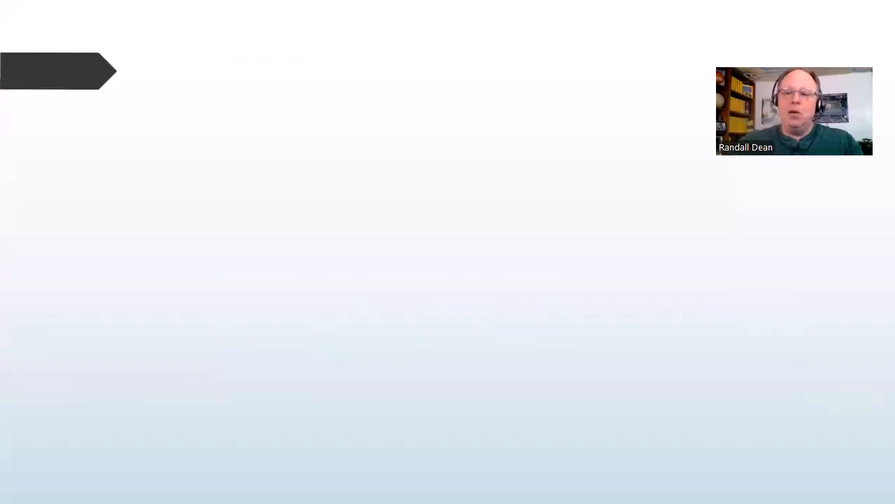
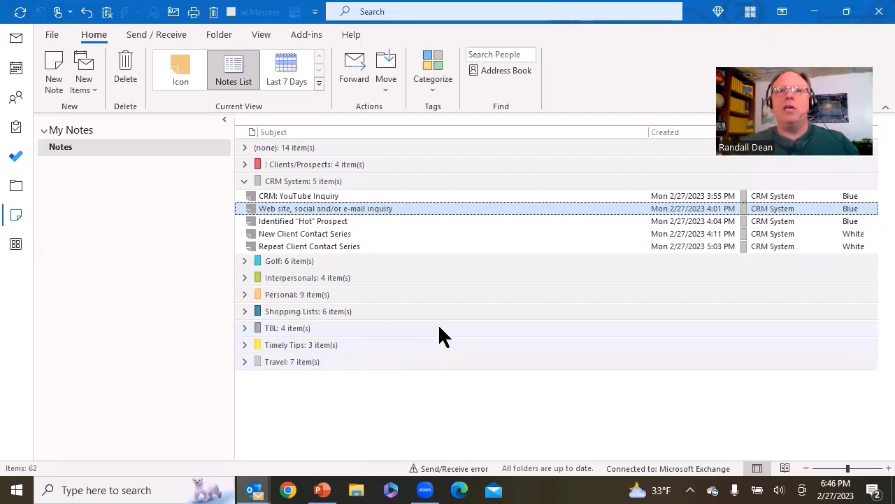
- Read the "CRM: YouTube Inquiry" and "Web site, social and/or e-mail inquiry" notes in the CRM System category, closing each one
{"action": "left_click", "coordinate": [323, 199]}
{"action": "double_click", "coordinate": [323, 196]}
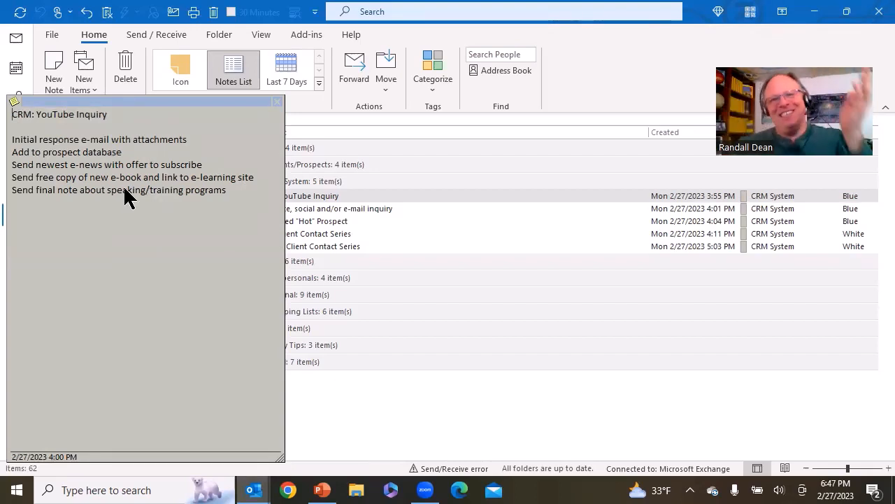
{"action": "left_click", "coordinate": [277, 102]}
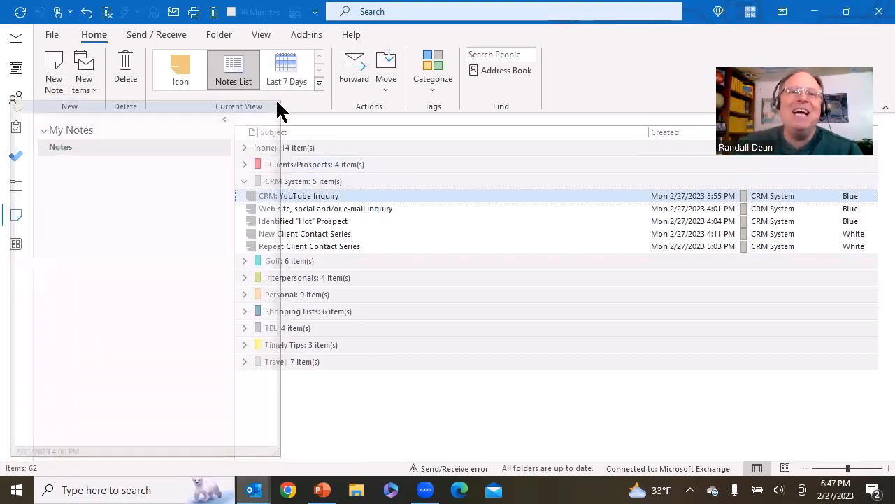
{"action": "double_click", "coordinate": [314, 208]}
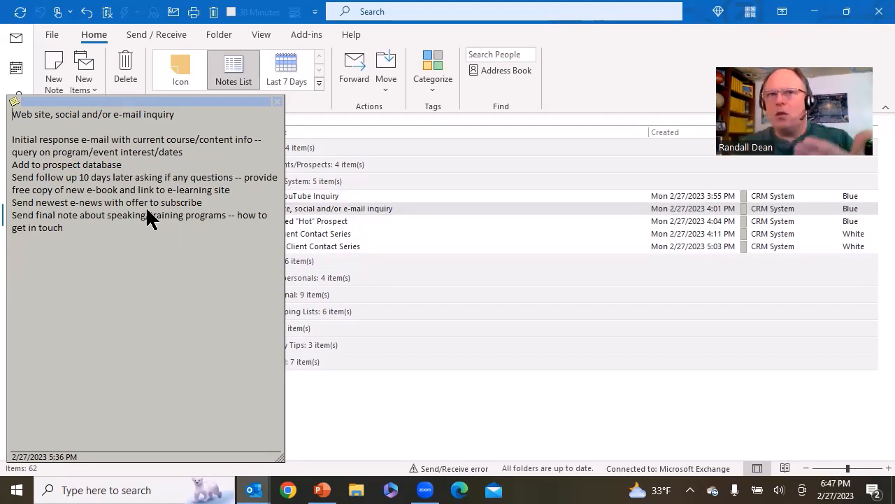
{"action": "left_click", "coordinate": [277, 102]}
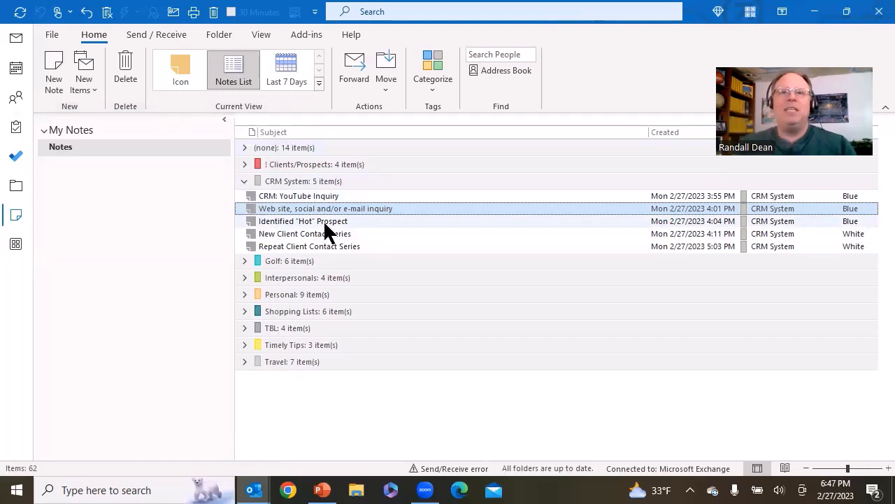
- Read the Identified "Hot" Prospect and "New Client Contact Series" notes, closing each one
{"action": "double_click", "coordinate": [324, 223]}
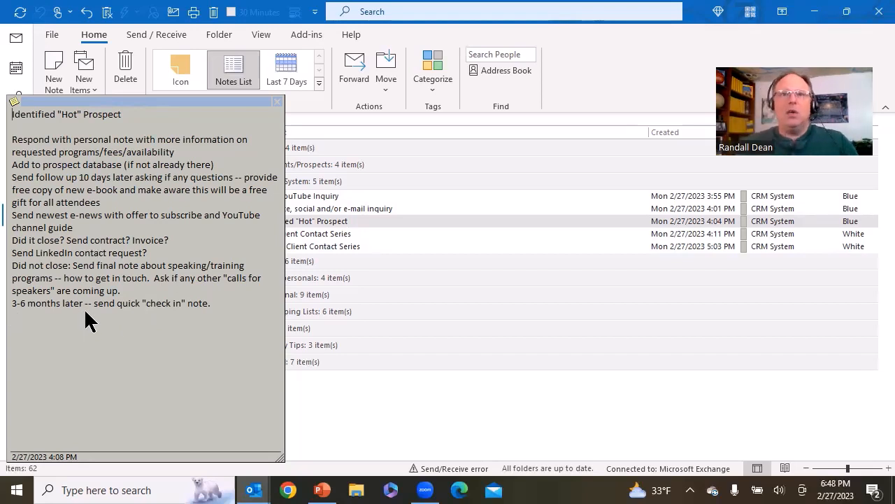
{"action": "left_click", "coordinate": [277, 104]}
{"action": "left_click", "coordinate": [307, 235]}
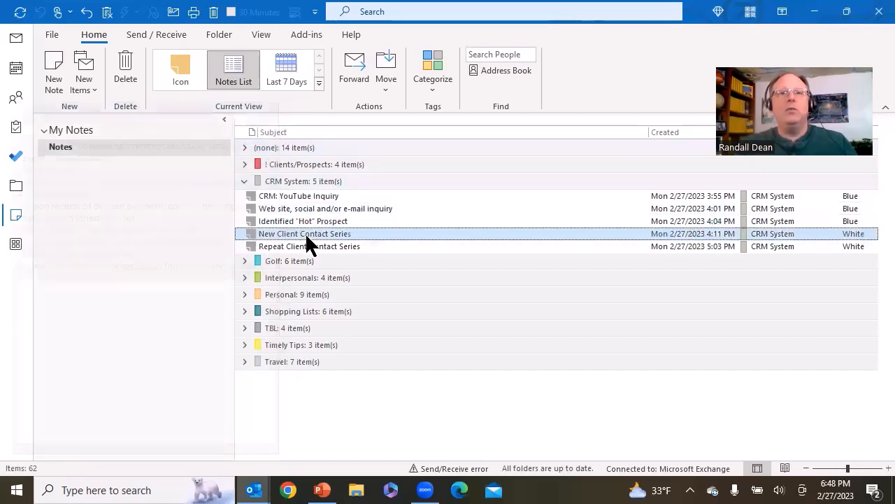
{"action": "double_click", "coordinate": [306, 235]}
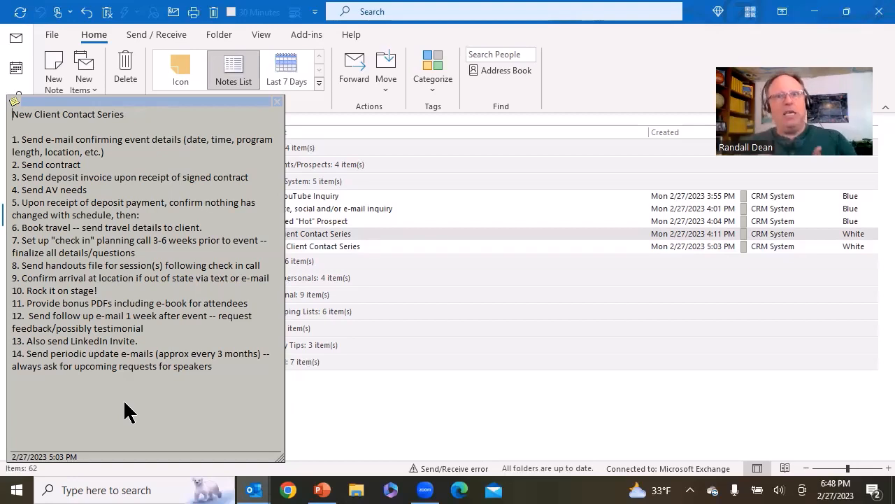
{"action": "left_click", "coordinate": [277, 109]}
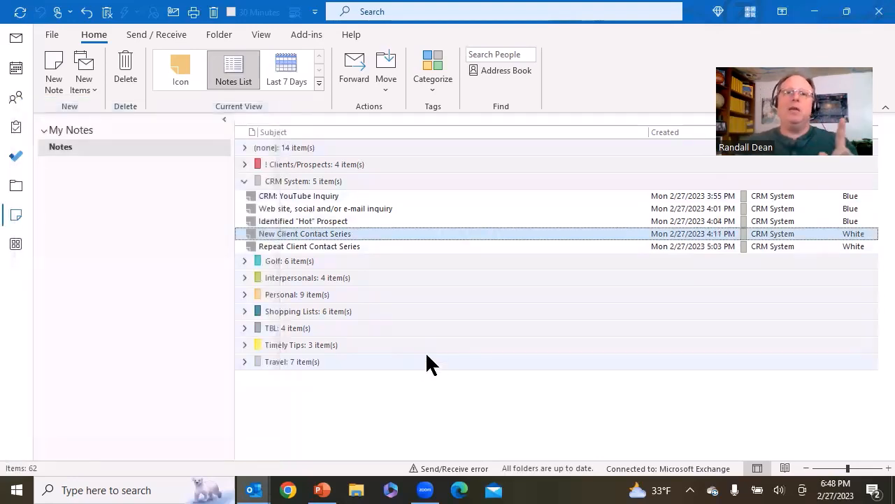
- Reread the "CRM: YouTube Inquiry" note, close it and go to the task list
{"action": "left_click", "coordinate": [315, 197]}
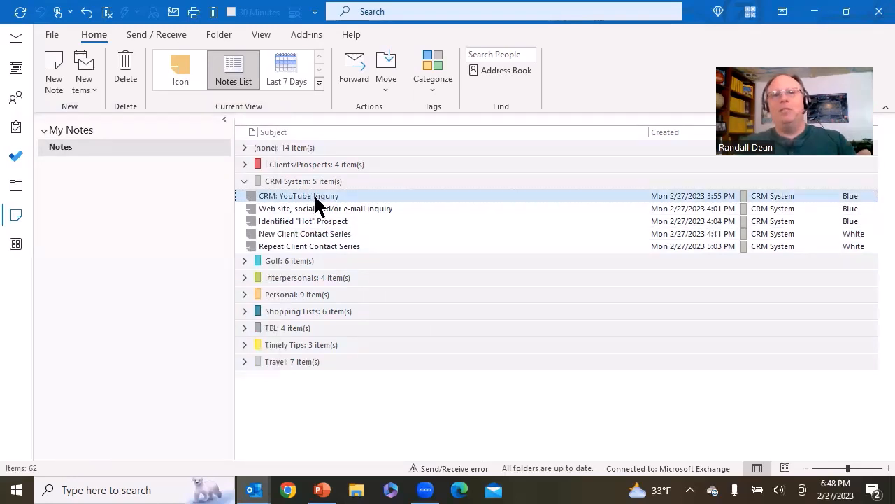
{"action": "double_click", "coordinate": [315, 199]}
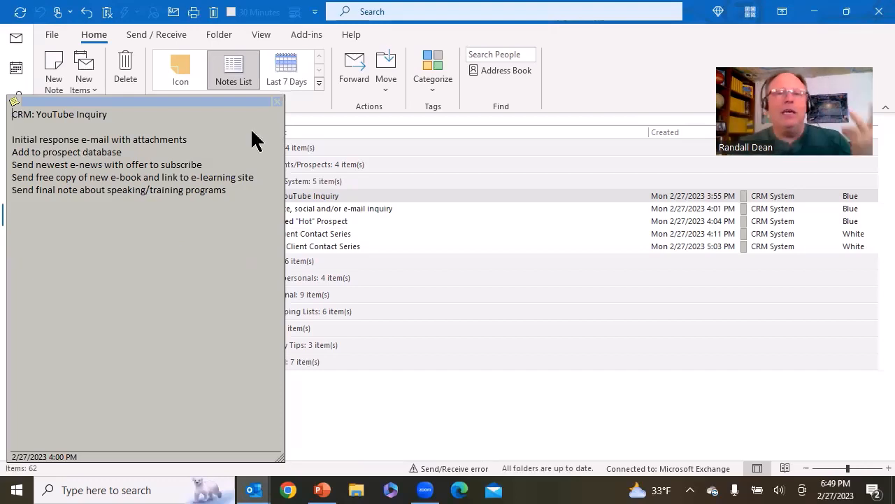
{"action": "left_click", "coordinate": [278, 103]}
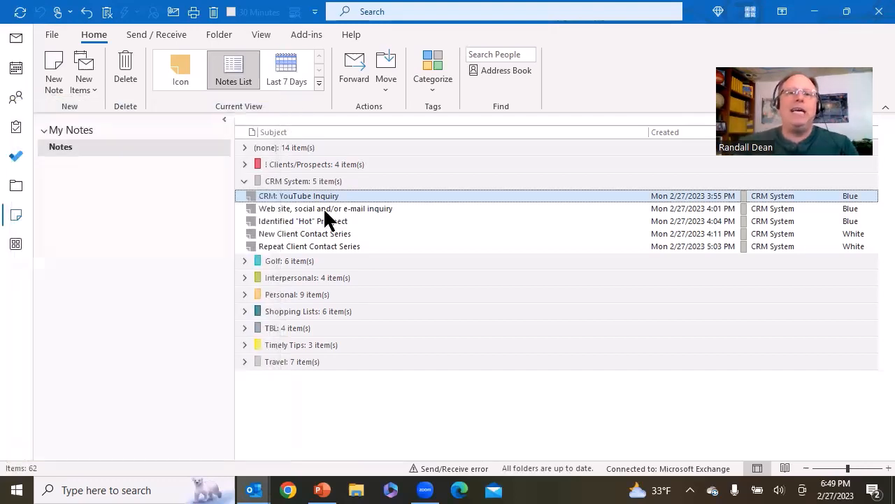
{"action": "left_click", "coordinate": [18, 128]}
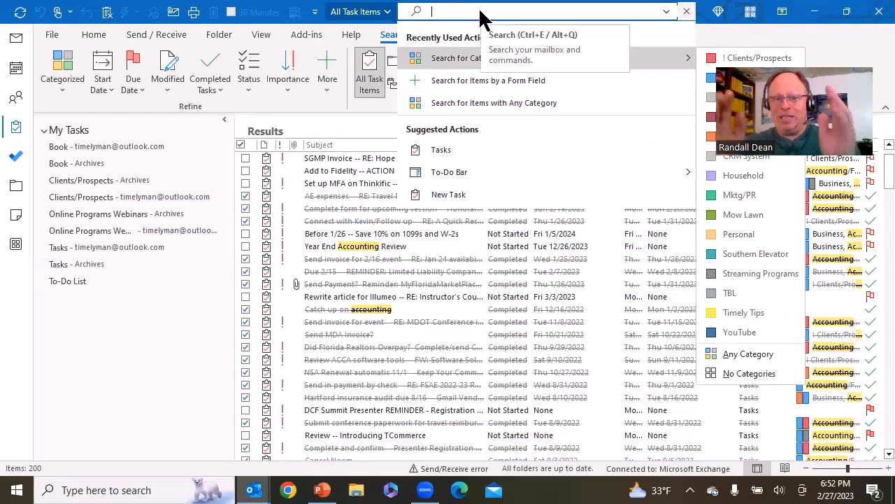
- Search all task items for "Accounting" and look through the matching tasks
{"action": "type", "text": "Accounting"}
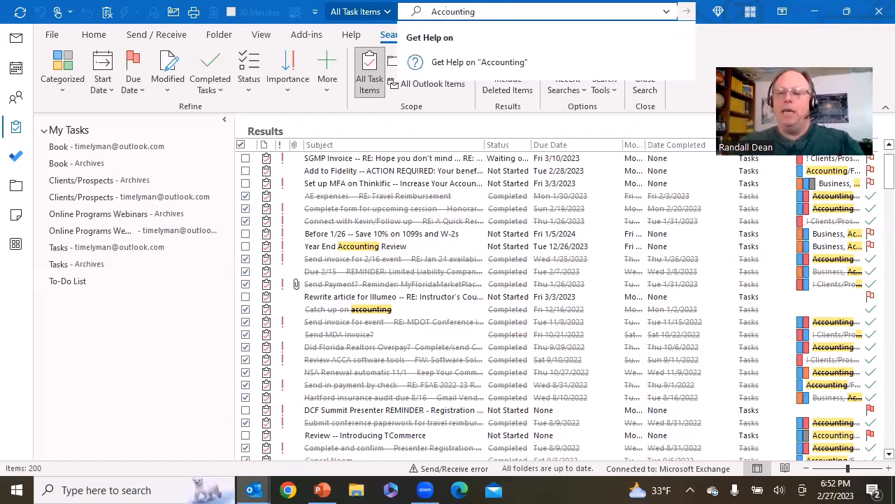
{"action": "key", "text": "Return"}
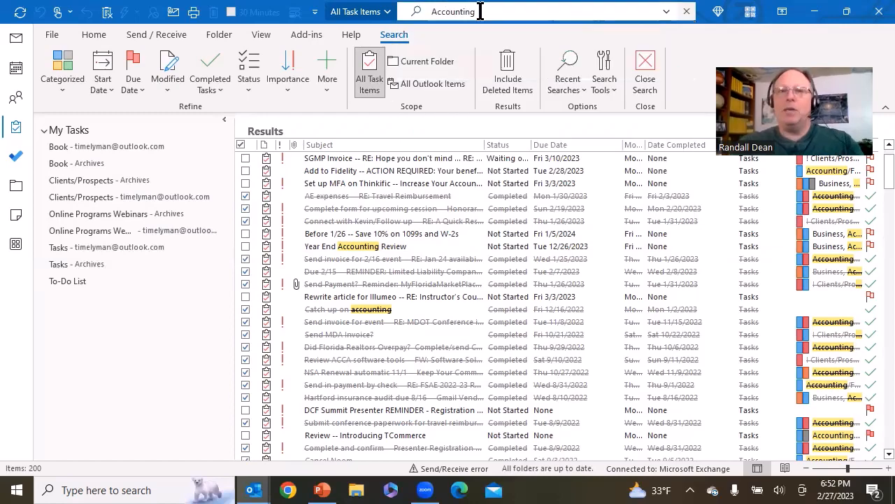
{"action": "scroll", "coordinate": [427, 196], "scroll_direction": "down", "scroll_amount": 10}
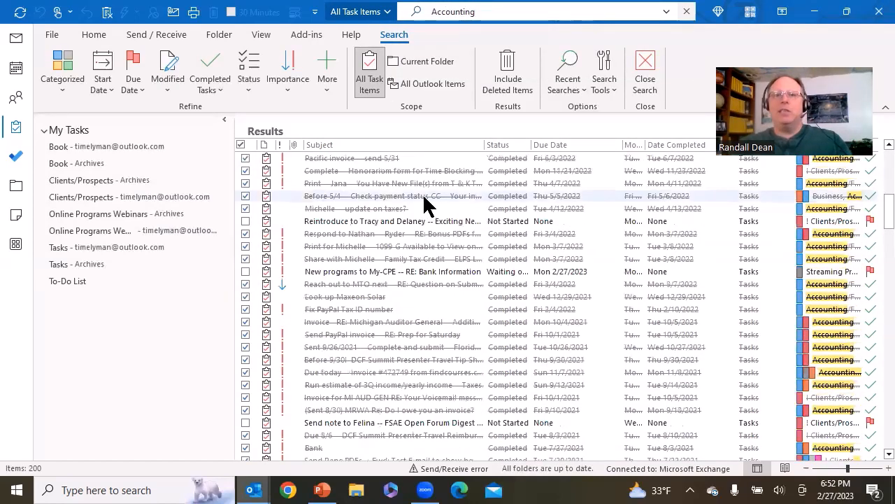
{"action": "scroll", "coordinate": [650, 199], "scroll_direction": "up", "scroll_amount": 10}
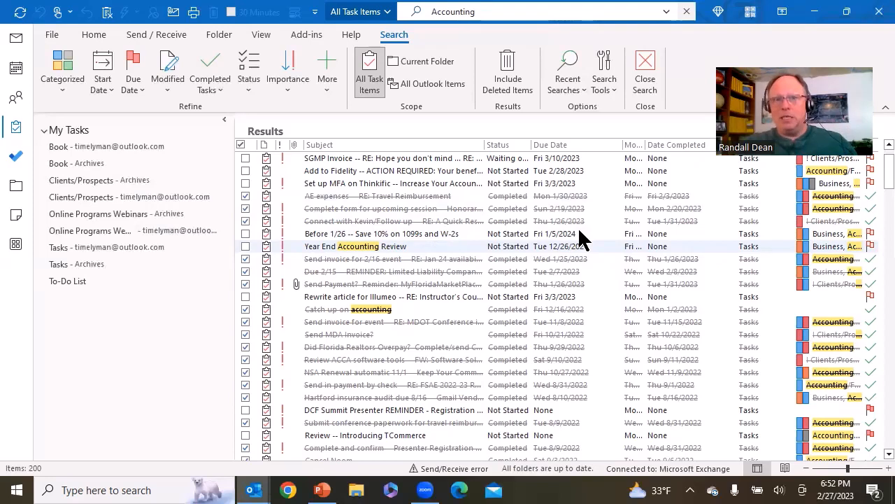
- Open the "Year End Accounting Review" task and read through its checklist and due date
{"action": "double_click", "coordinate": [580, 230]}
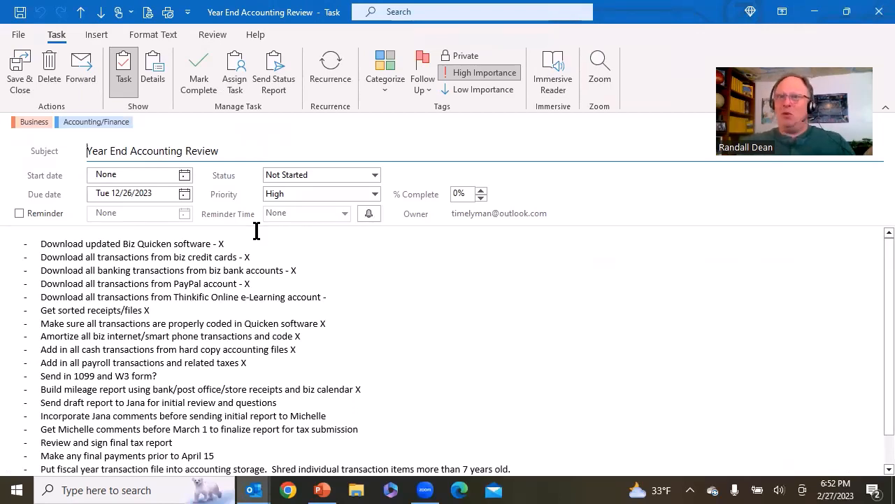
{"action": "scroll", "coordinate": [257, 231], "scroll_direction": "down", "scroll_amount": 1}
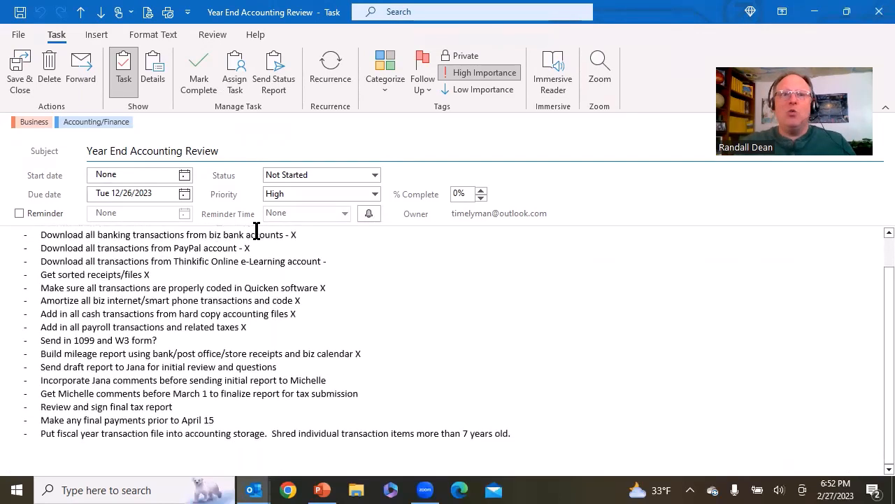
{"action": "scroll", "coordinate": [257, 231], "scroll_direction": "up", "scroll_amount": 1}
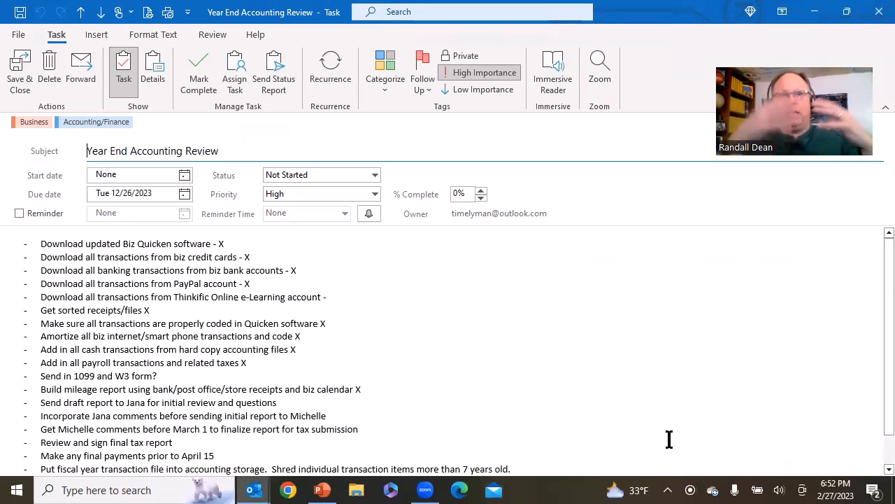
{"action": "left_click", "coordinate": [152, 195]}
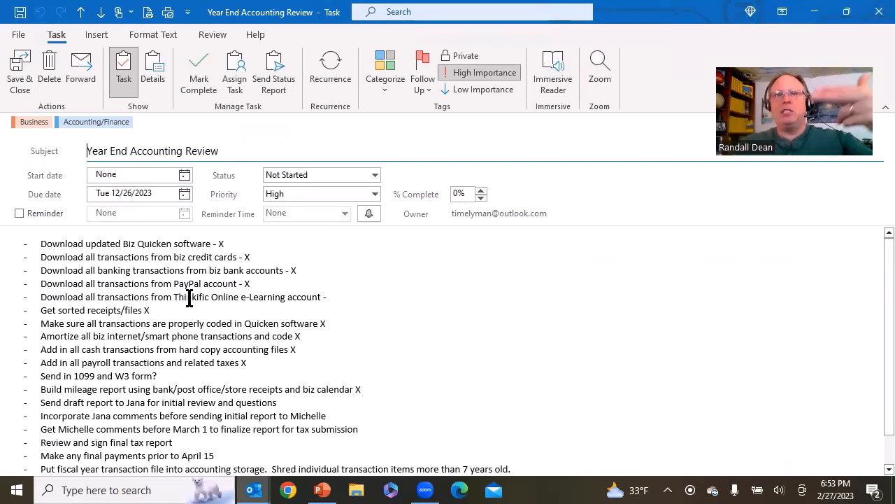
- Return to the notes list, reread the "CRM: YouTube Inquiry" note and close it
{"action": "left_click", "coordinate": [254, 490]}
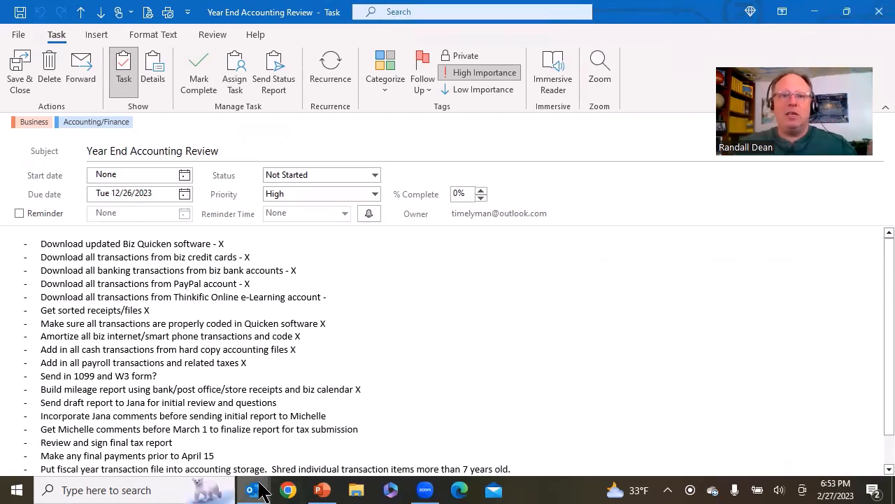
{"action": "left_click", "coordinate": [124, 454]}
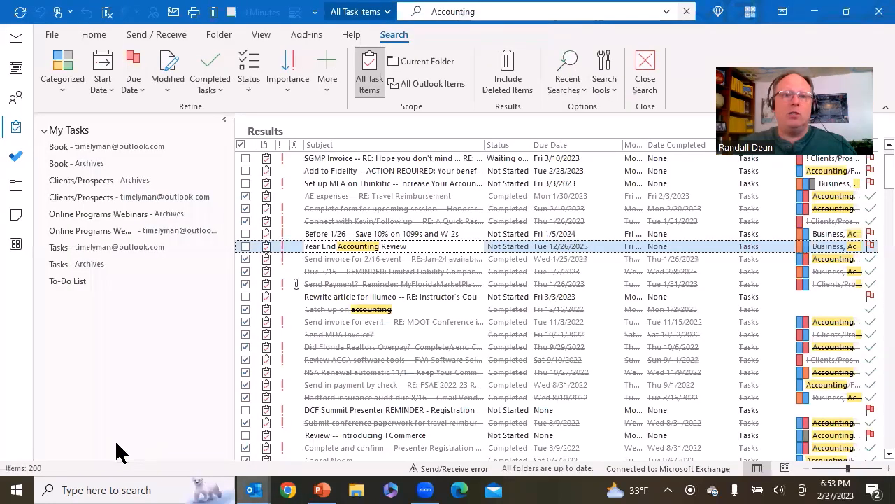
{"action": "left_click", "coordinate": [17, 211]}
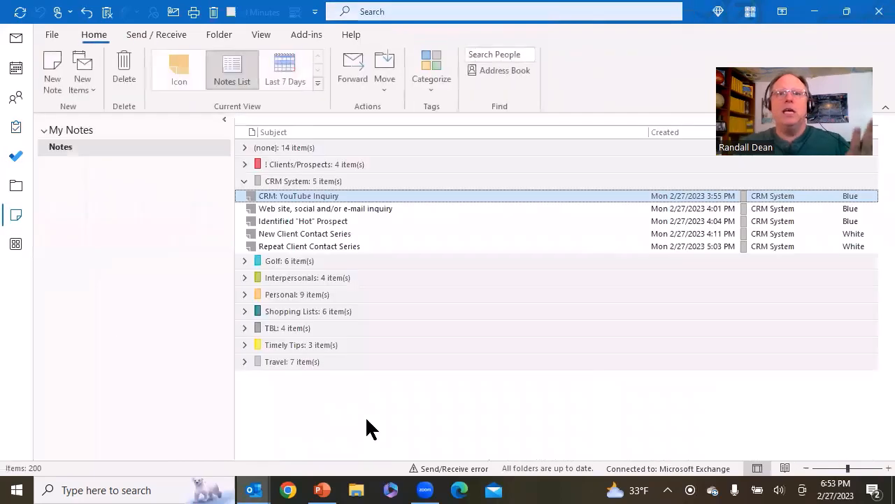
{"action": "double_click", "coordinate": [294, 203]}
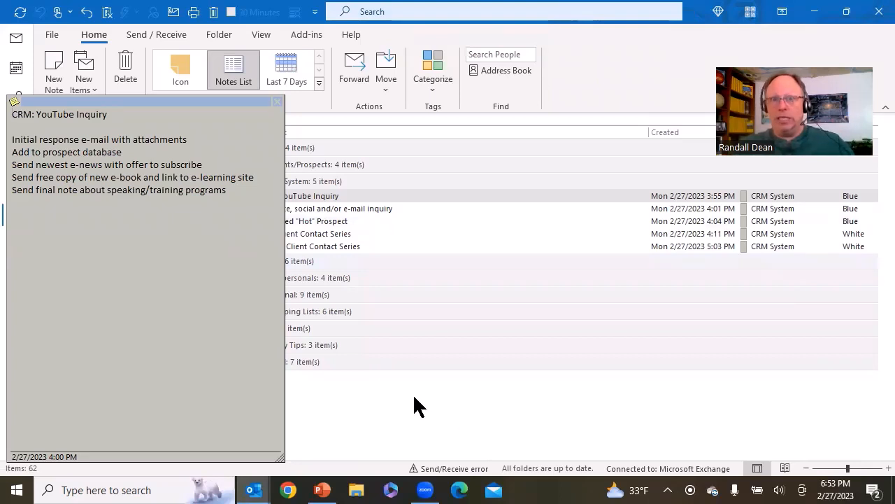
{"action": "left_click", "coordinate": [277, 104]}
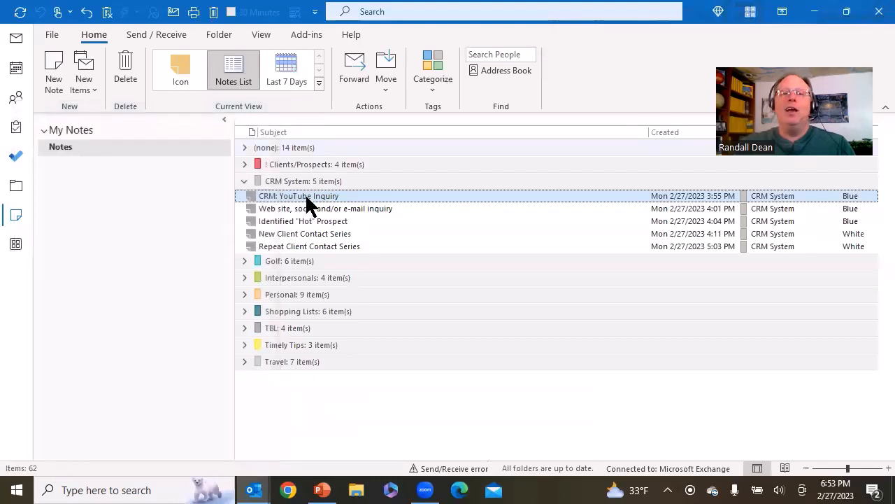
- Create a task from the "CRM: YouTube Inquiry" note, using the contact's name as subject and marking the initial response line with an X
{"action": "left_click_drag", "start_coordinate": [306, 198], "coordinate": [15, 133]}
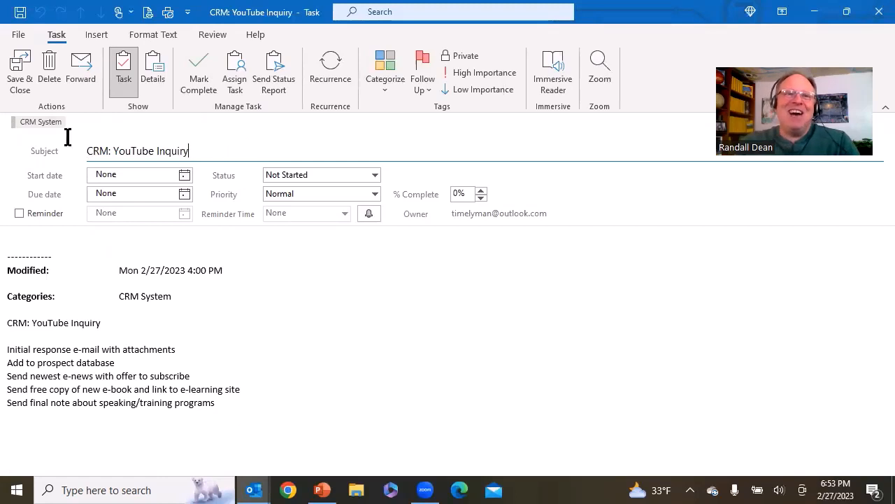
{"action": "type", "text": "Sam"}
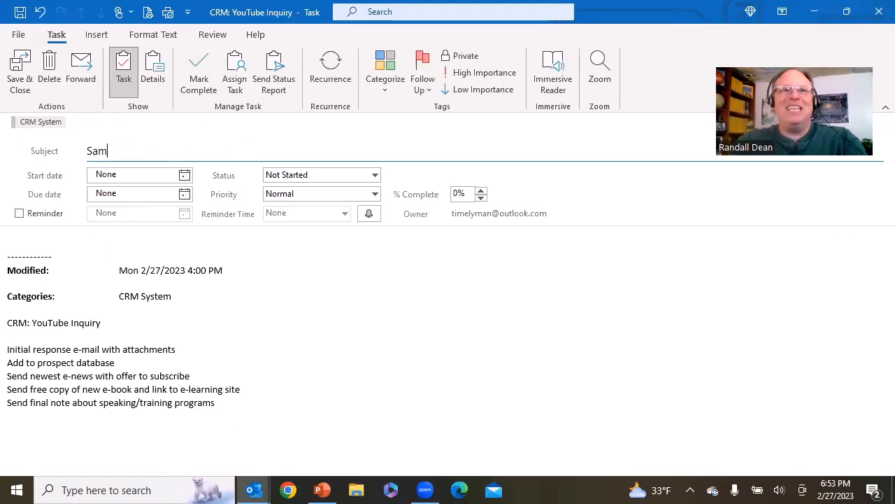
{"action": "type", "text": "ple B. Sample"}
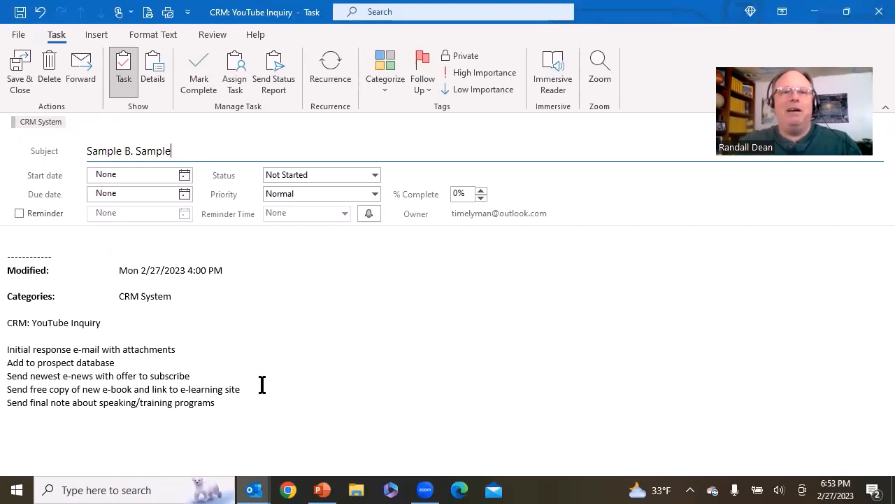
{"action": "left_click", "coordinate": [240, 353]}
{"action": "type", "text": "X"}
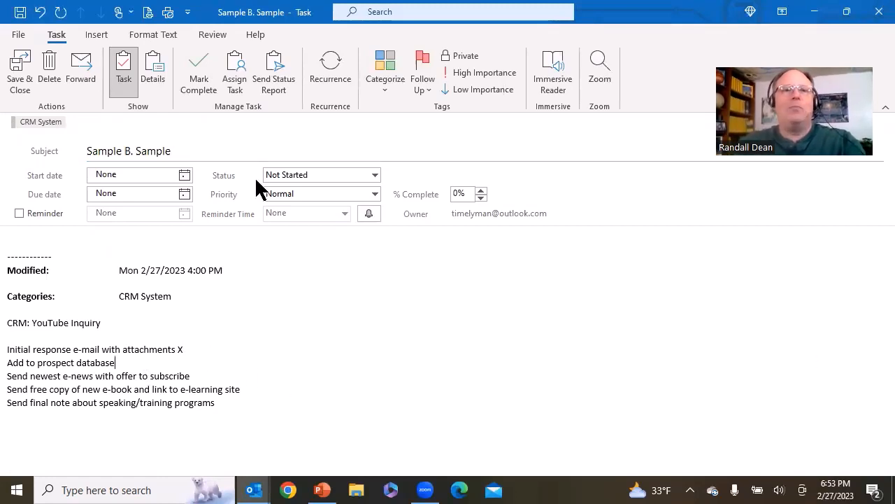
- Set the task's due date to Tue 2/28/2023 and add the ! Clients/Prospects category, closing the task without saving
{"action": "left_click", "coordinate": [184, 194]}
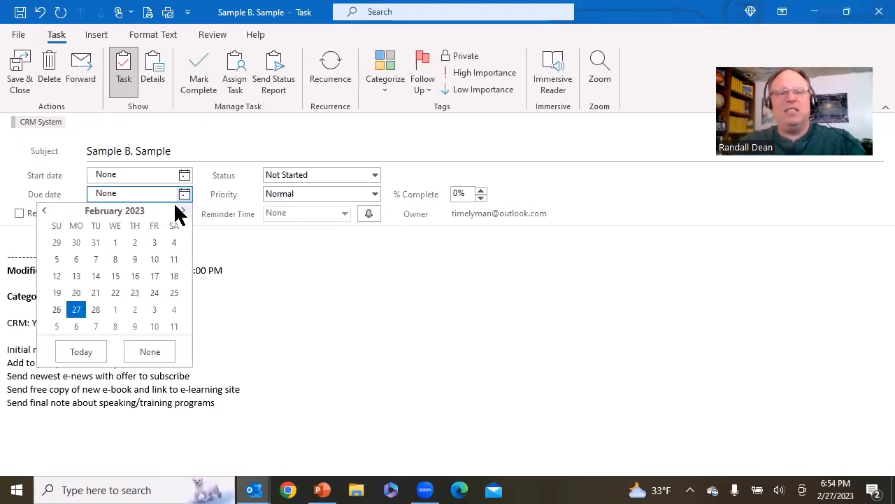
{"action": "left_click", "coordinate": [95, 309]}
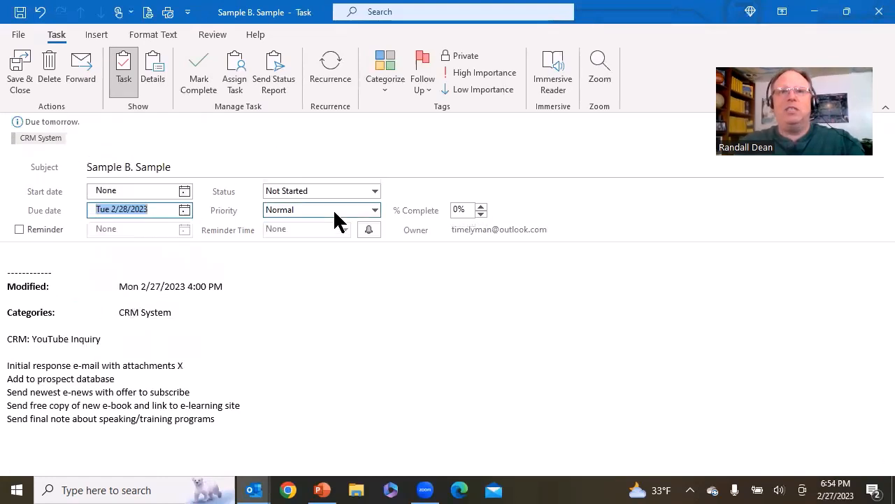
{"action": "left_click", "coordinate": [385, 67]}
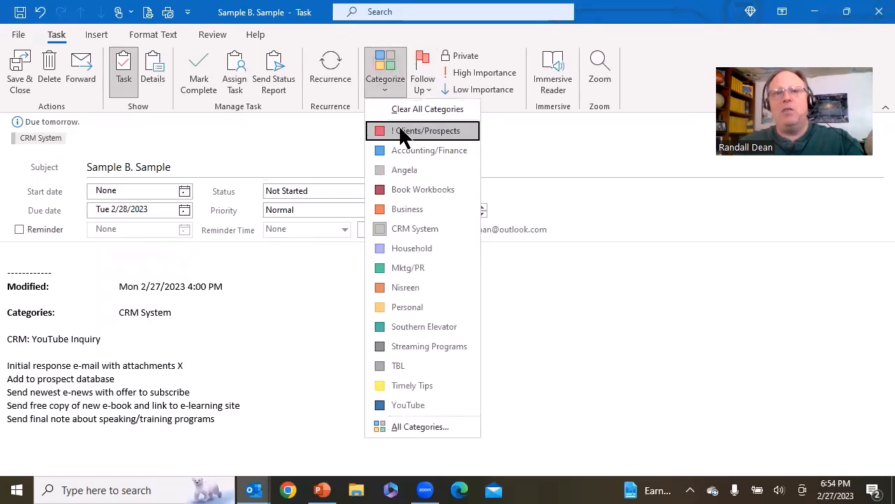
{"action": "left_click", "coordinate": [404, 132]}
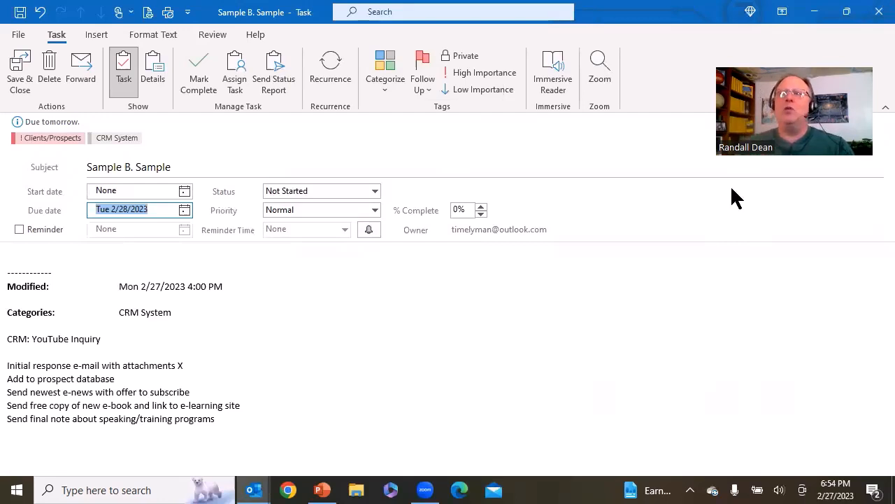
{"action": "left_click", "coordinate": [878, 12]}
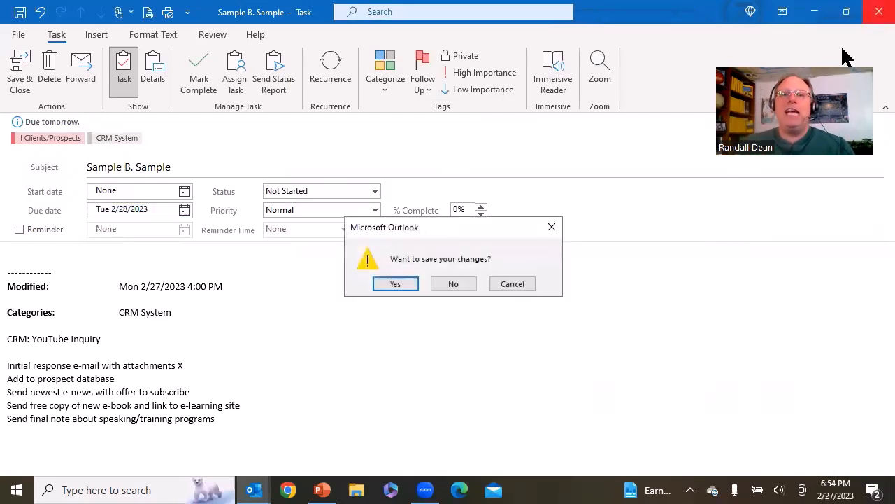
{"action": "left_click", "coordinate": [453, 283]}
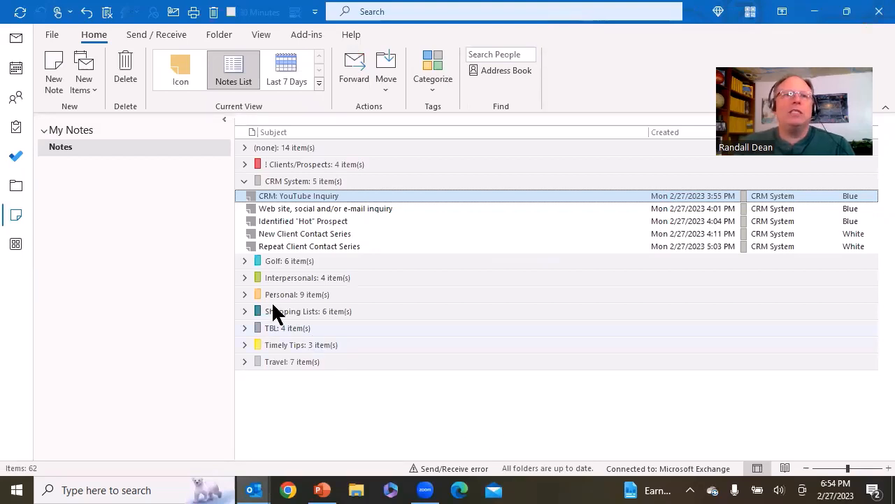
- Open the "YouTube Bonus PDFs as Requested" message from the mail Drafts folder and look through its PDF attachments
{"action": "left_click", "coordinate": [13, 42]}
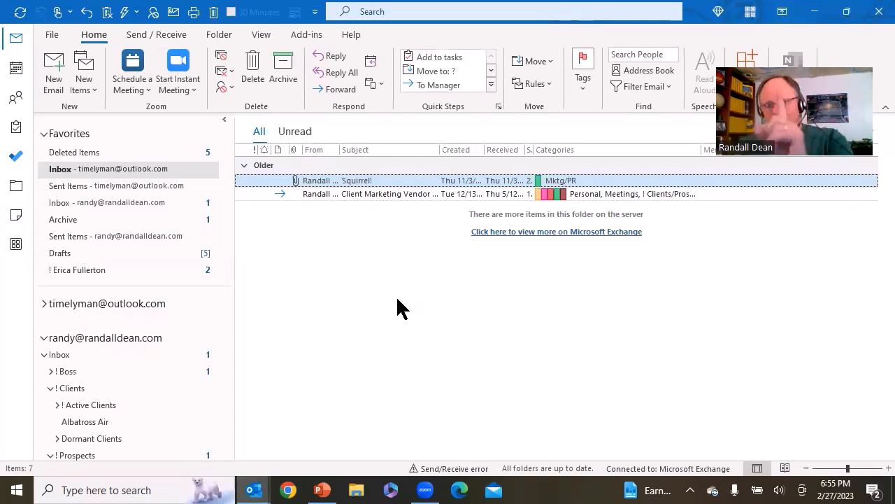
{"action": "left_click", "coordinate": [157, 251]}
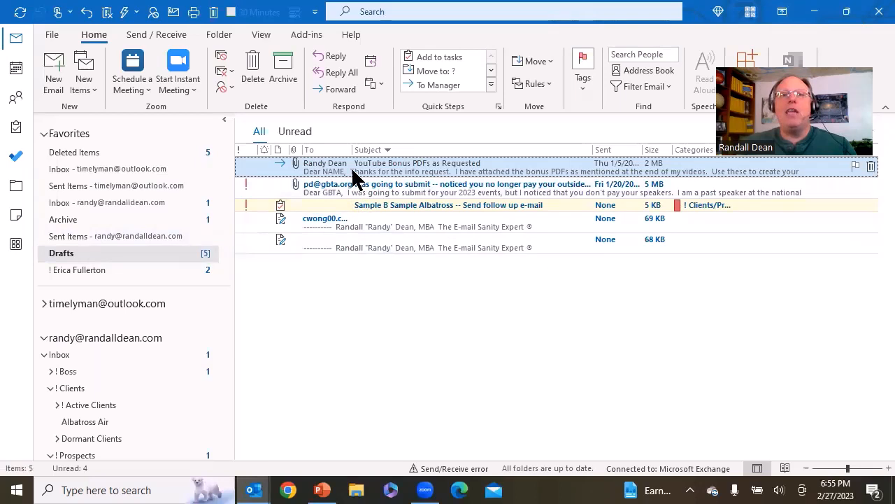
{"action": "double_click", "coordinate": [413, 168]}
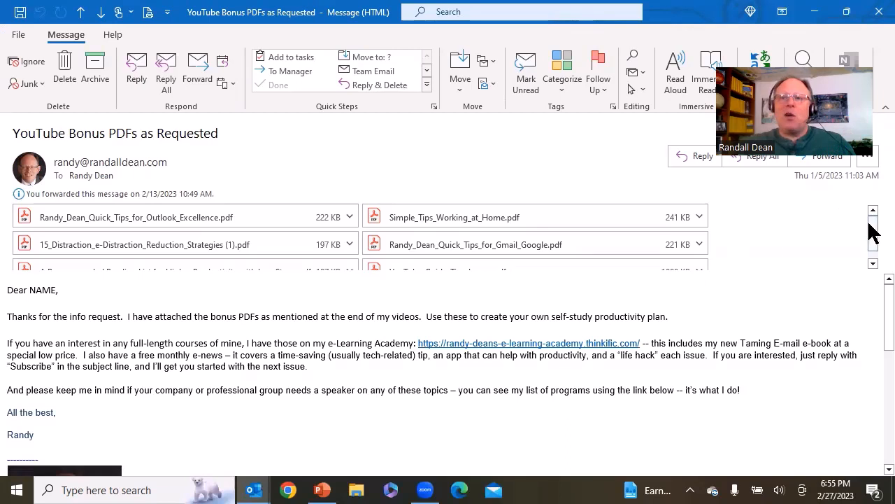
{"action": "left_click_drag", "start_coordinate": [872, 234], "coordinate": [874, 250]}
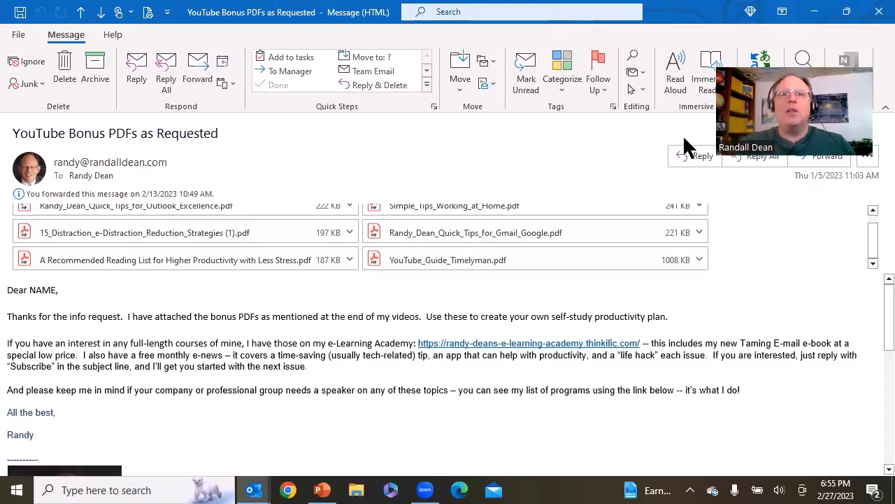
- Forward the message and remove the added signature and original message header above the "Dear NAME" greeting
{"action": "left_click", "coordinate": [822, 156]}
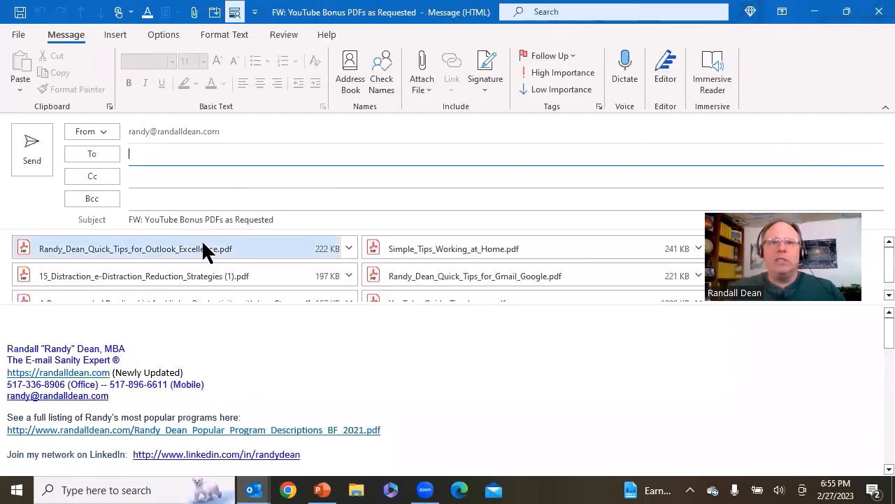
{"action": "scroll", "coordinate": [651, 375], "scroll_direction": "down", "scroll_amount": 3}
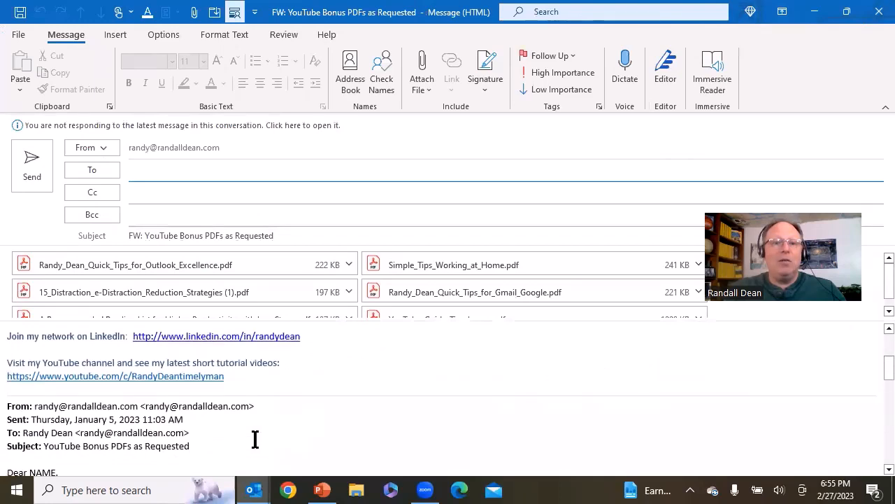
{"action": "left_click_drag", "start_coordinate": [189, 458], "coordinate": [68, 11]}
{"action": "left_click", "coordinate": [115, 34]}
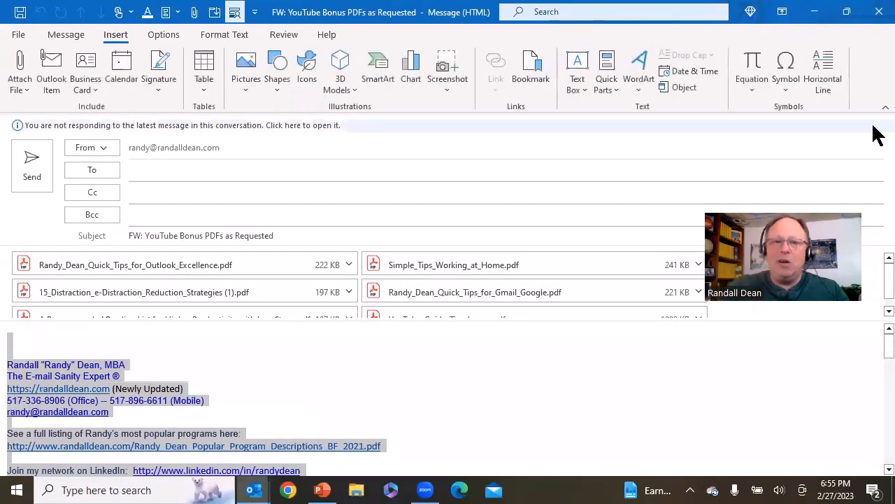
{"action": "key", "text": "ctrl+v"}
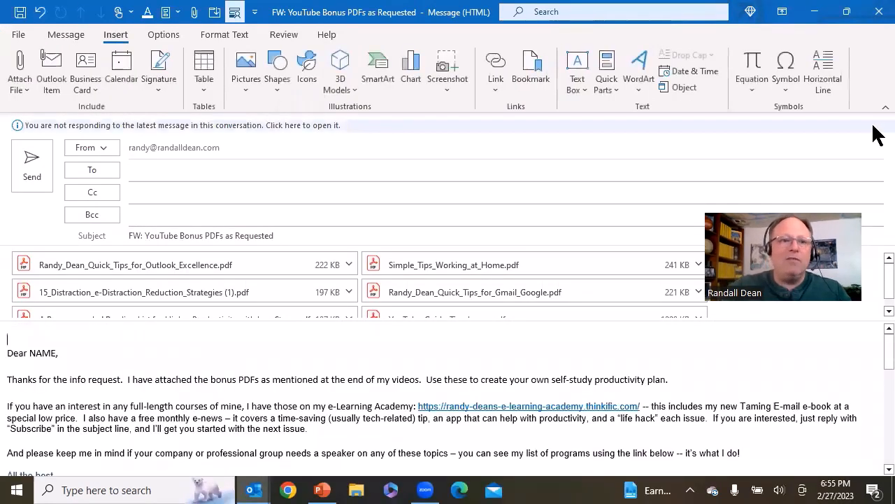
- Replace NAME in the greeting with the recipient's first name and remove "FW:" from the subject, checking the rest of the body
{"action": "double_click", "coordinate": [42, 354]}
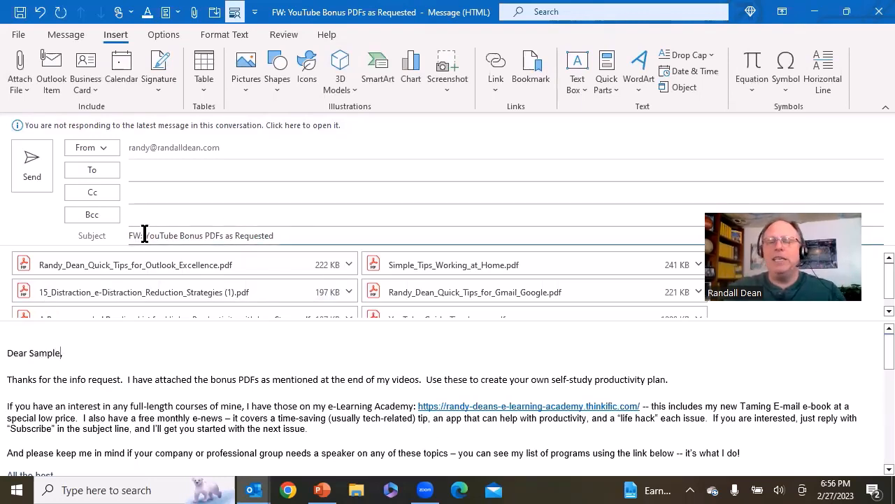
{"action": "left_click_drag", "start_coordinate": [144, 235], "coordinate": [128, 235]}
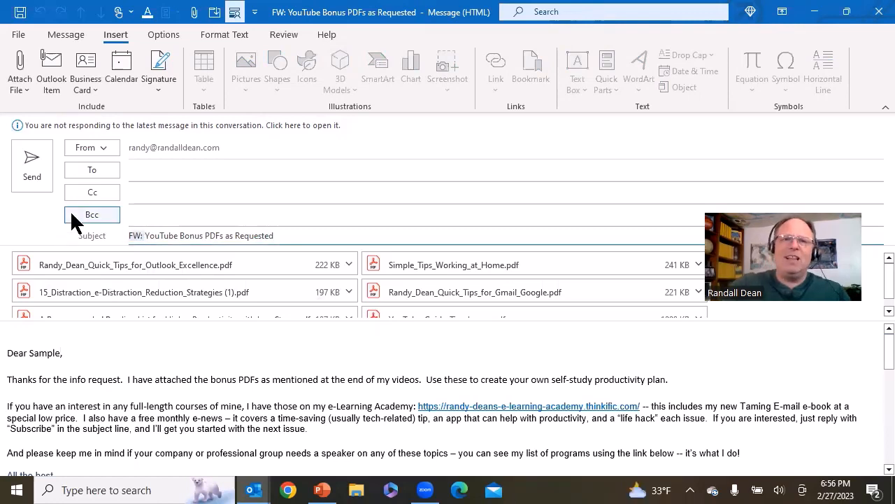
{"action": "key", "text": "Delete"}
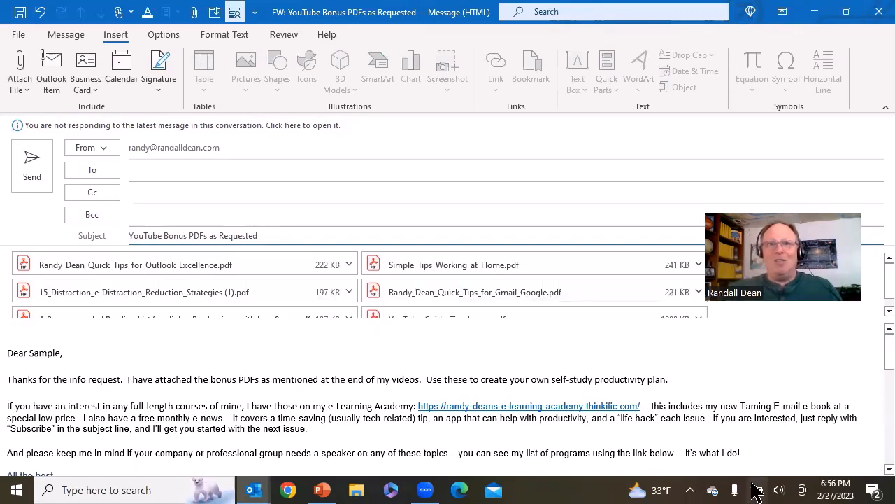
{"action": "scroll", "coordinate": [753, 463], "scroll_direction": "down", "scroll_amount": 3}
{"action": "scroll", "coordinate": [752, 463], "scroll_direction": "down", "scroll_amount": 3}
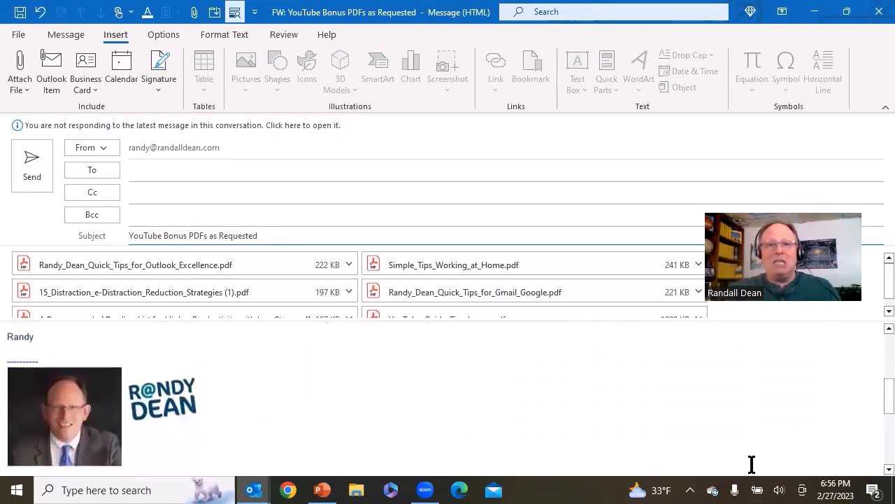
- Discard the forwarded message without saving it and close the original "YouTube Bonus PDFs as Requested" draft
{"action": "scroll", "coordinate": [752, 464], "scroll_direction": "up", "scroll_amount": 6}
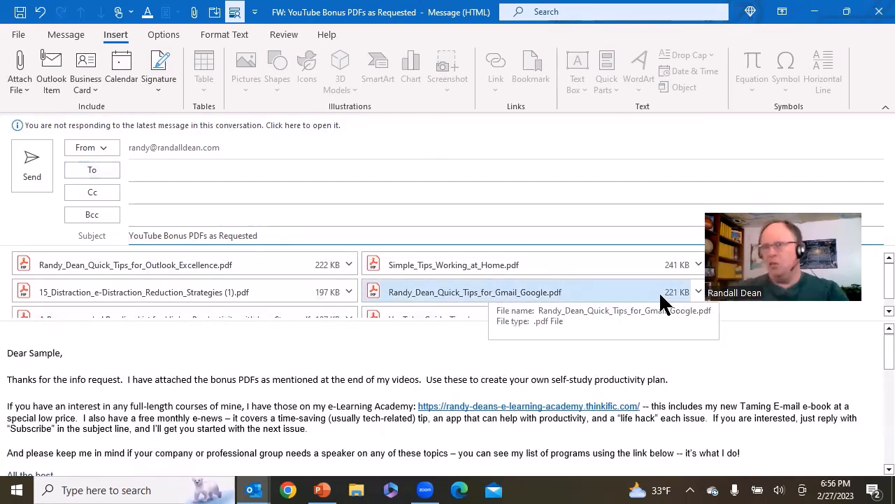
{"action": "left_click", "coordinate": [878, 13]}
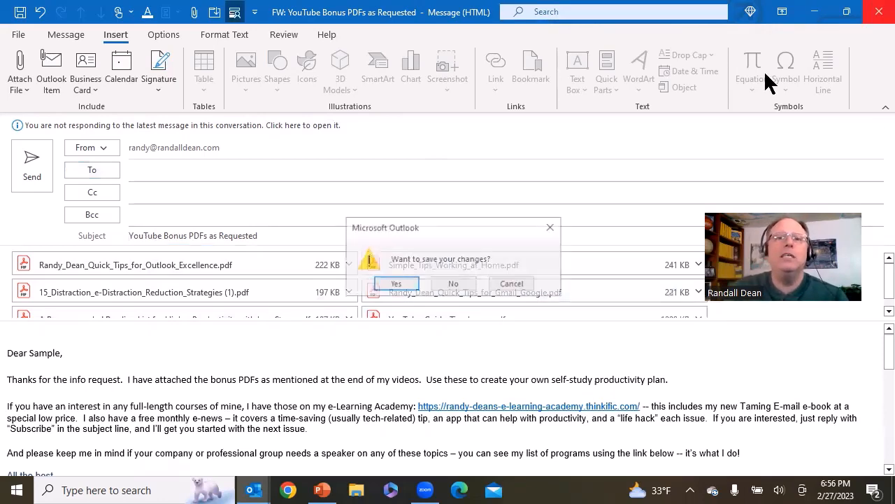
{"action": "left_click", "coordinate": [456, 284]}
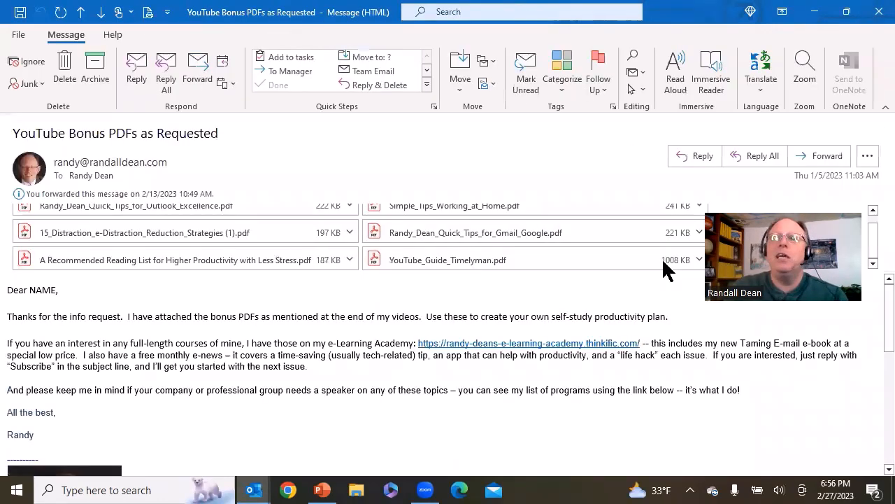
{"action": "left_click", "coordinate": [878, 13]}
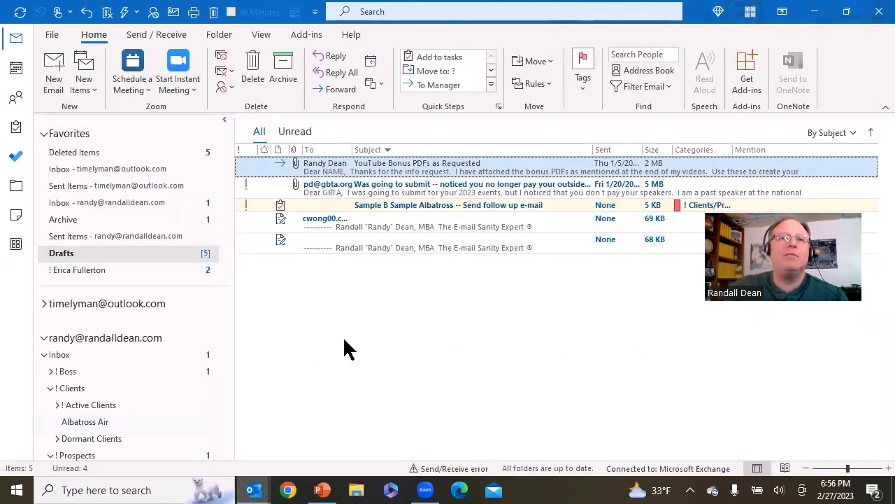
- Start a new e-mail, open the Signatures and Stationery settings from it and check which e-mail accounts signatures can be set for
{"action": "left_click", "coordinate": [54, 69]}
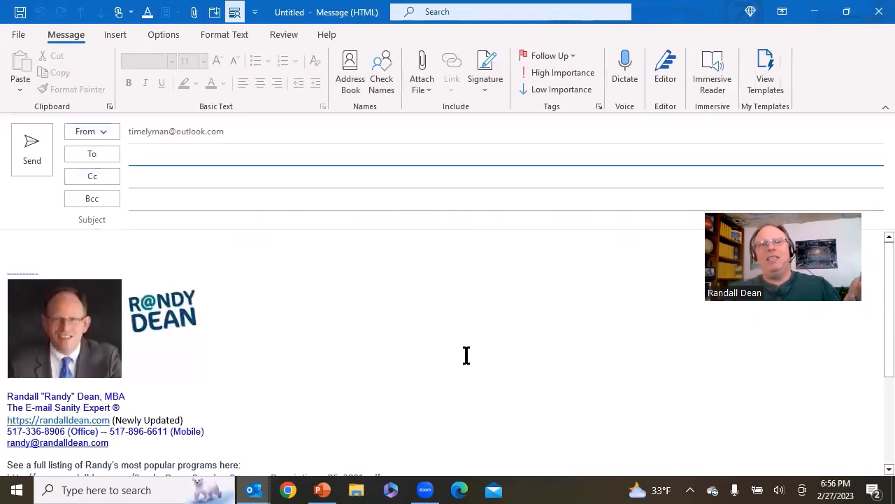
{"action": "left_click", "coordinate": [487, 79]}
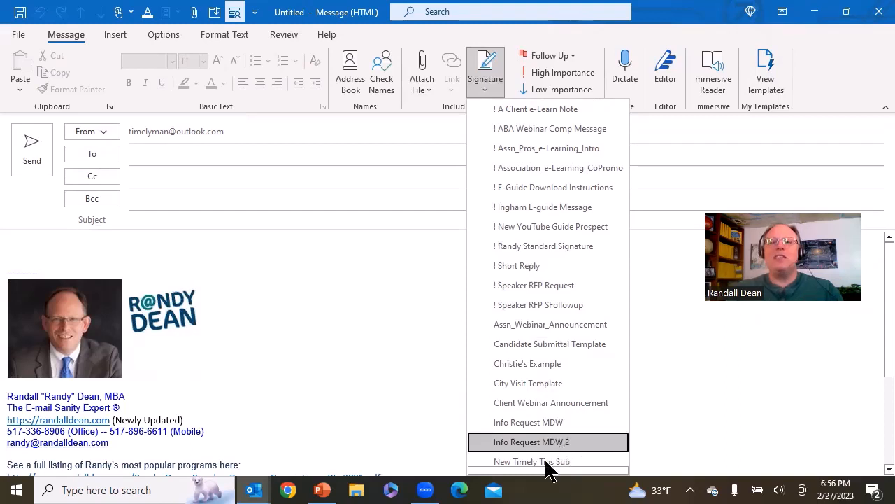
{"action": "mouse_move", "coordinate": [551, 470]}
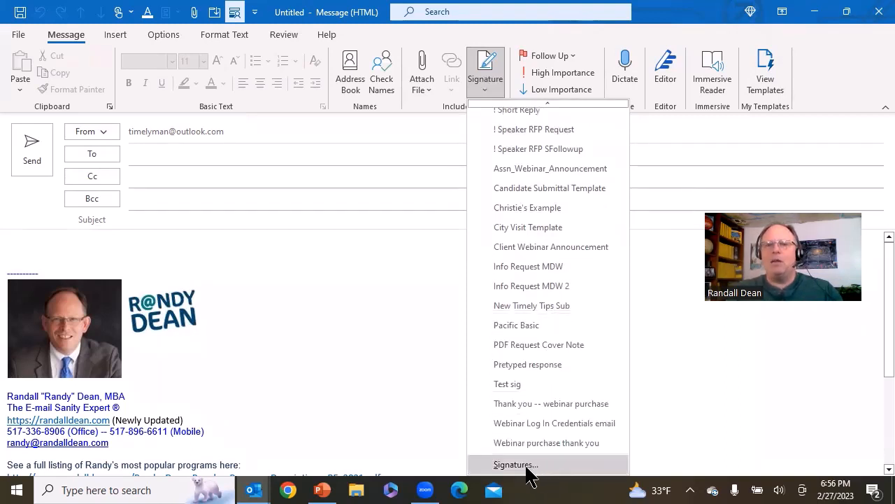
{"action": "left_click", "coordinate": [526, 467]}
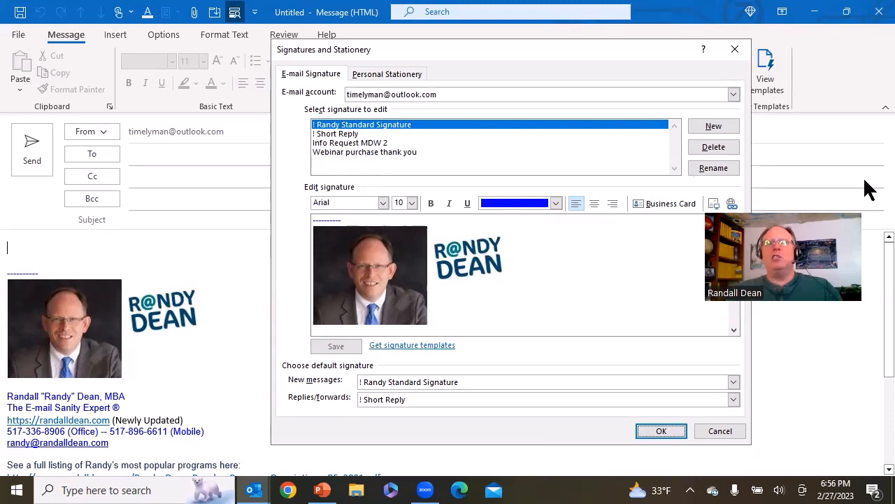
{"action": "left_click", "coordinate": [732, 94]}
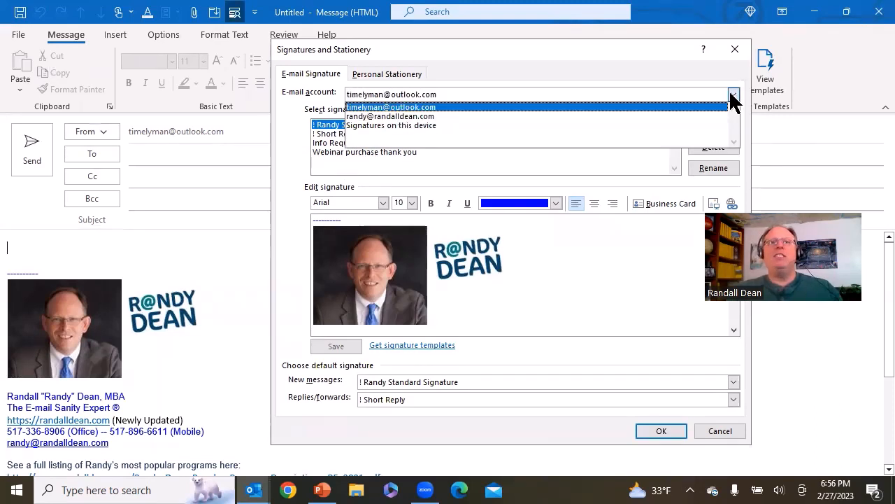
{"action": "left_click", "coordinate": [732, 93]}
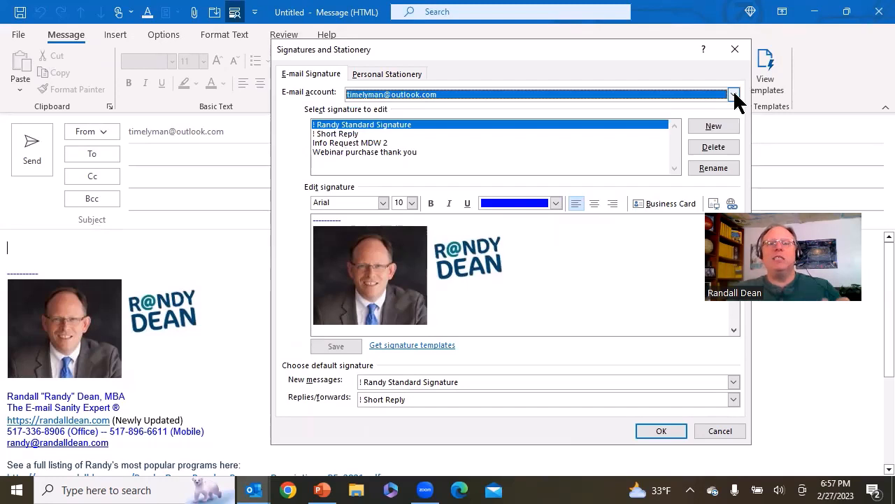
- Read through the "Info Request MDW 2" signature text down to its closing lines and leave the signature settings without changes
{"action": "left_click", "coordinate": [364, 144]}
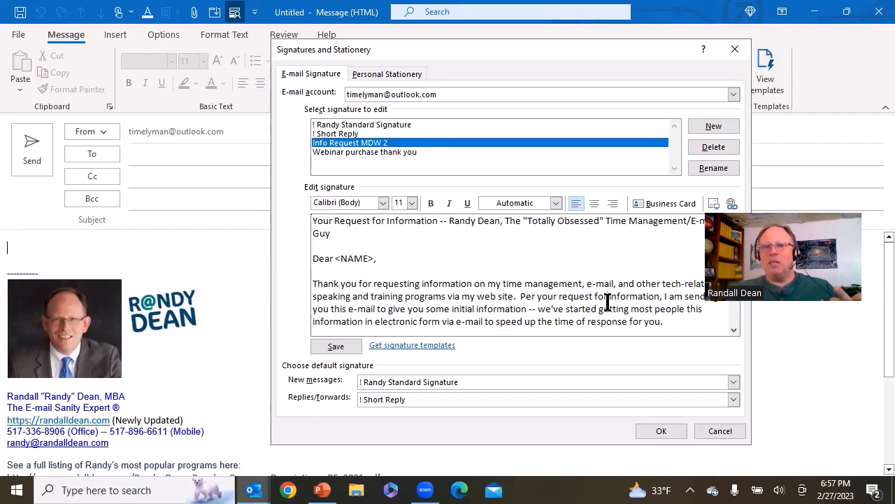
{"action": "scroll", "coordinate": [598, 295], "scroll_direction": "down", "scroll_amount": 4}
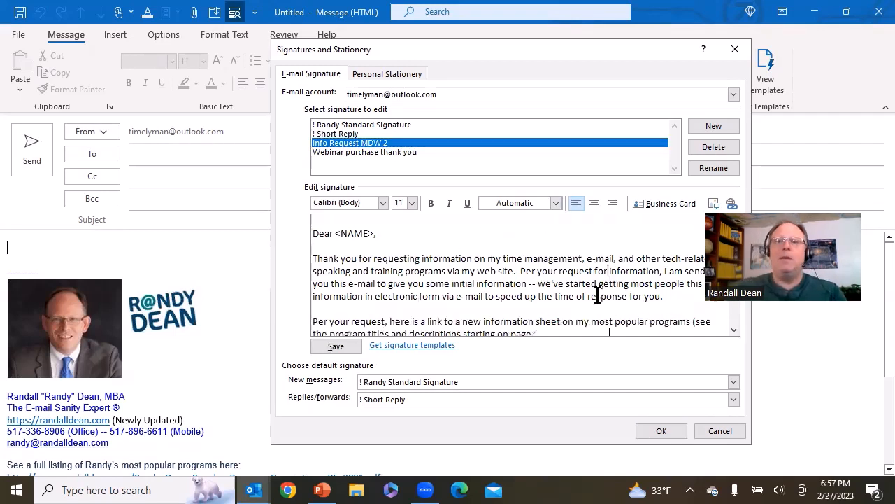
{"action": "scroll", "coordinate": [598, 294], "scroll_direction": "down", "scroll_amount": 3}
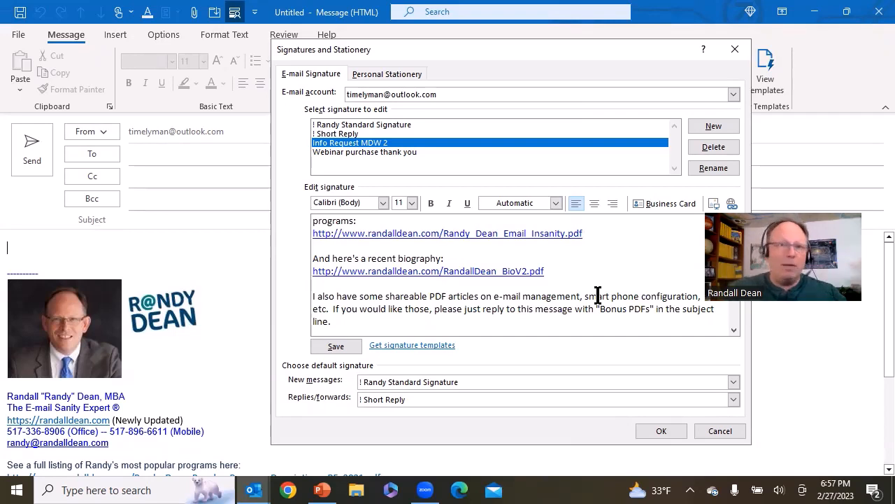
{"action": "key", "text": "Down"}
{"action": "key", "text": "Down"}
{"action": "key", "text": "Down"}
{"action": "key", "text": "Down"}
{"action": "key", "text": "Down"}
{"action": "key", "text": "Down"}
{"action": "key", "text": "Down"}
{"action": "key", "text": "Down"}
{"action": "key", "text": "Down"}
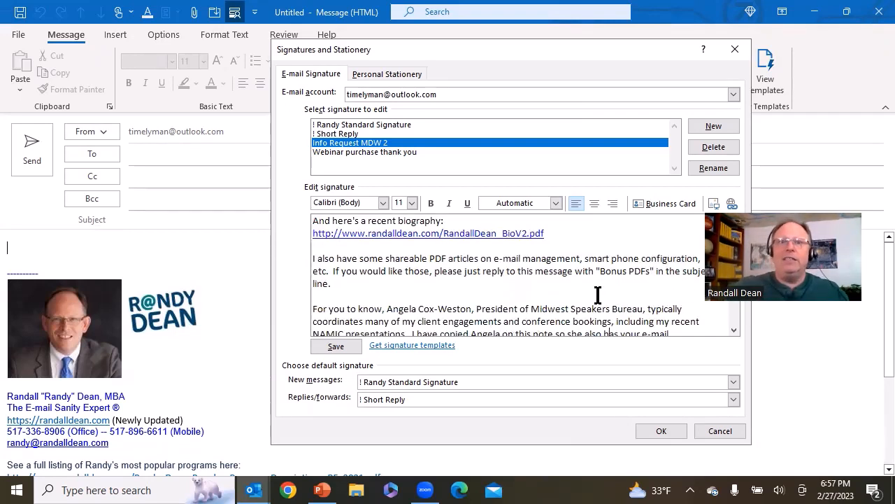
{"action": "key", "text": "Down"}
{"action": "key", "text": "Down"}
{"action": "key", "text": "Down"}
{"action": "key", "text": "Down"}
{"action": "key", "text": "Down"}
{"action": "key", "text": "Down"}
{"action": "key", "text": "Down"}
{"action": "key", "text": "Down"}
{"action": "key", "text": "Down"}
{"action": "key", "text": "Down"}
{"action": "key", "text": "Down"}
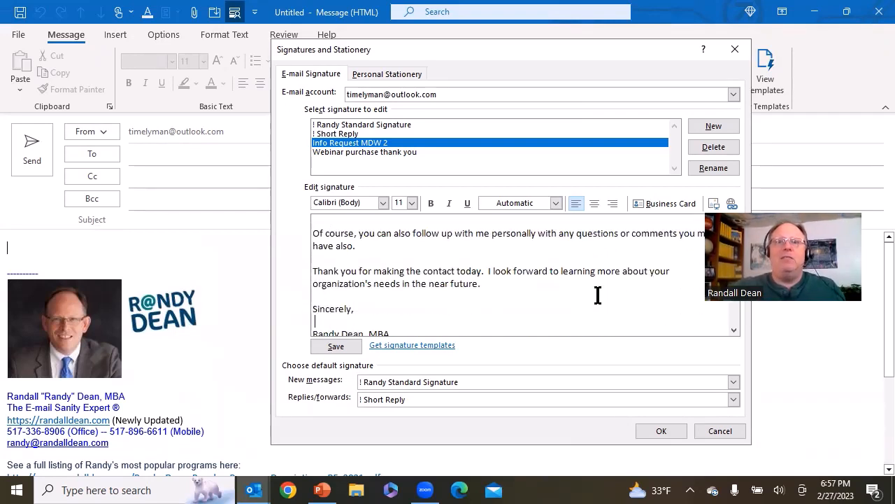
{"action": "key", "text": "Down"}
{"action": "key", "text": "Down"}
{"action": "key", "text": "Down"}
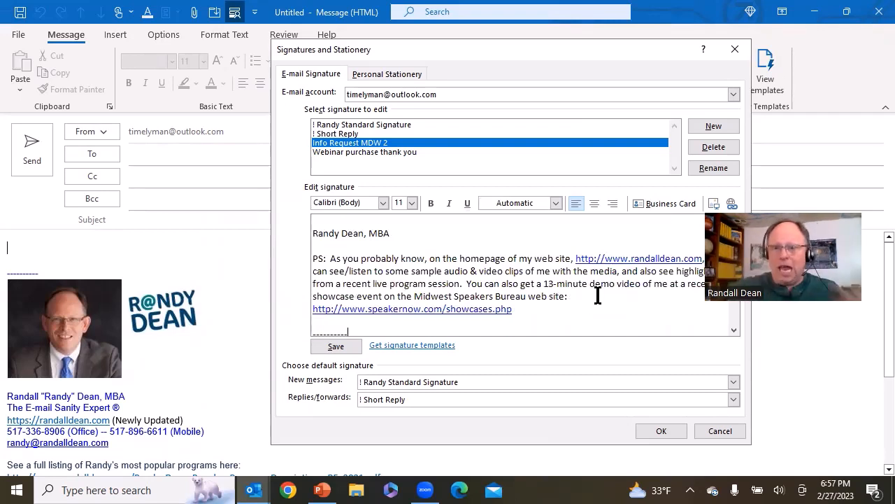
{"action": "left_click", "coordinate": [717, 431]}
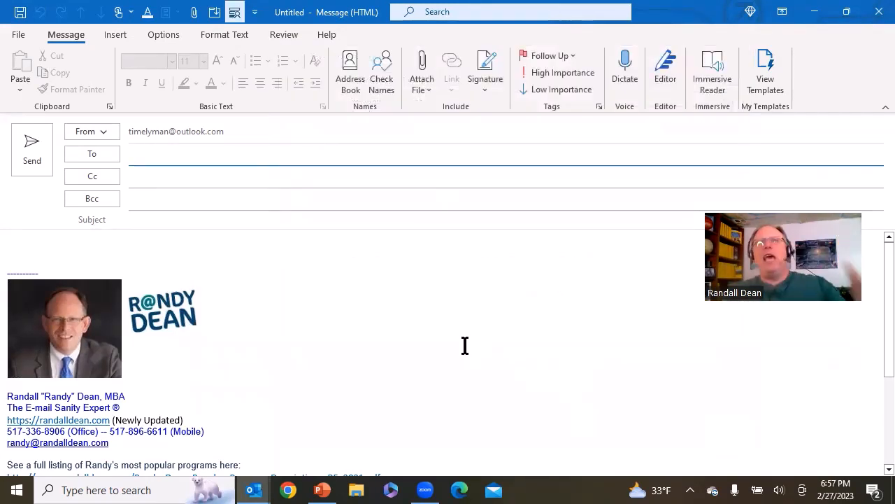
- Swap the new message's signature for the "Info Request MDW" template and move its "Your Request for Information" heading into the subject
{"action": "left_click", "coordinate": [493, 85]}
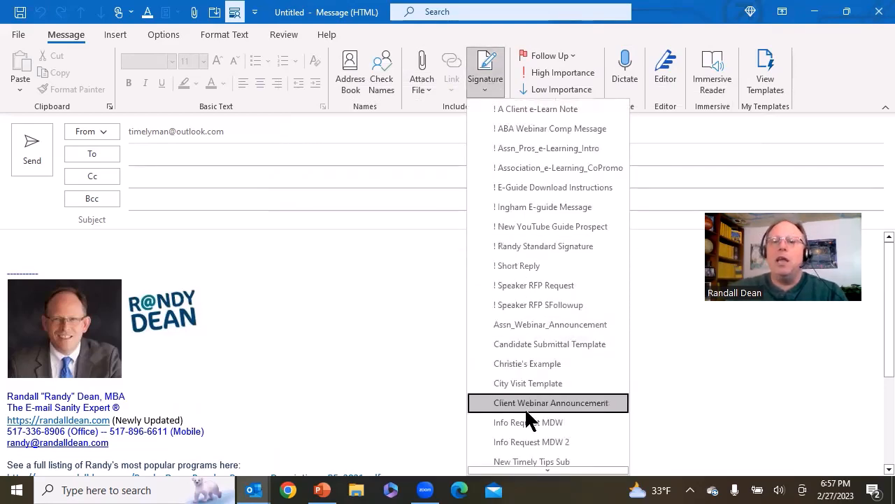
{"action": "left_click", "coordinate": [536, 423]}
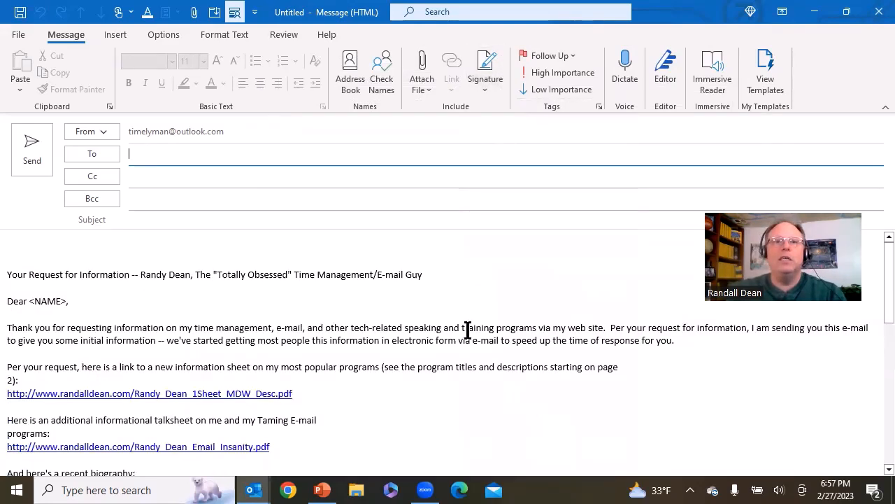
{"action": "left_click_drag", "start_coordinate": [447, 272], "coordinate": [156, 219]}
- Replace <NAME> in the greeting with the recipient's first name, remove the blank lines above it and discard the message without saving
{"action": "left_click_drag", "start_coordinate": [81, 301], "coordinate": [11, 301]}
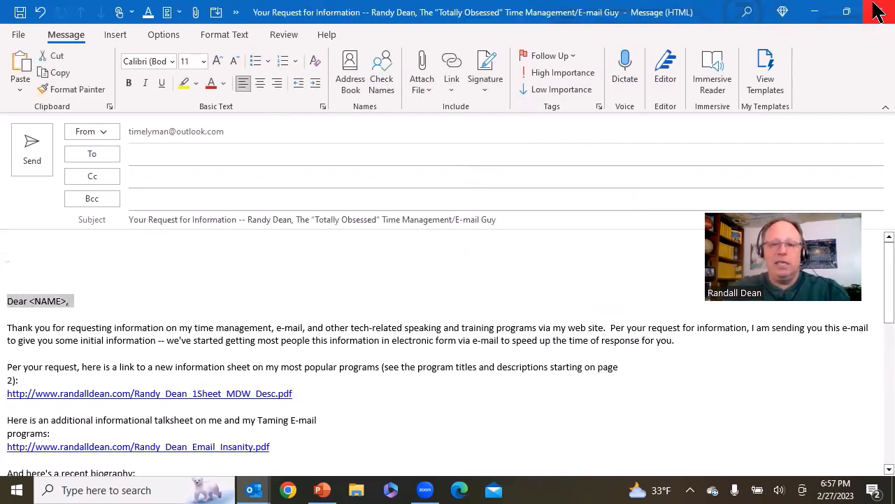
{"action": "type", "text": "d"}
{"action": "key", "text": "BackSpace"}
{"action": "type", "text": "Dea"}
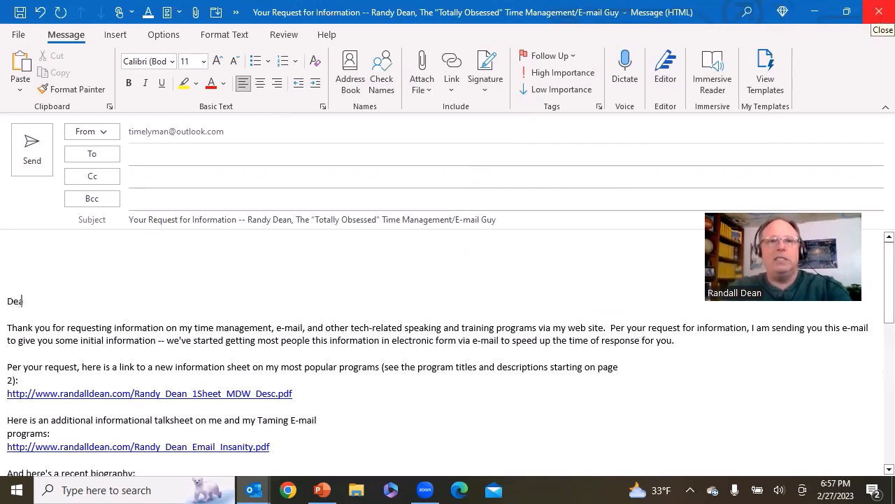
{"action": "type", "text": "r Sample,"}
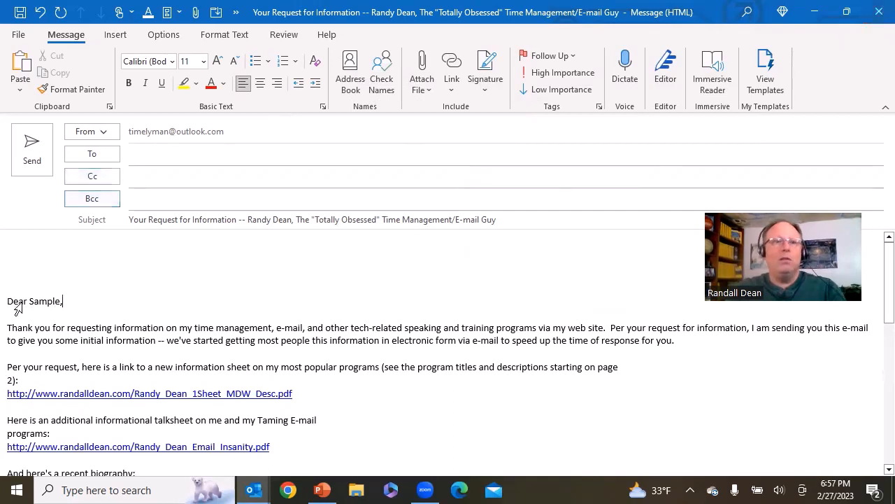
{"action": "scroll", "coordinate": [214, 245], "scroll_direction": "down", "scroll_amount": 2}
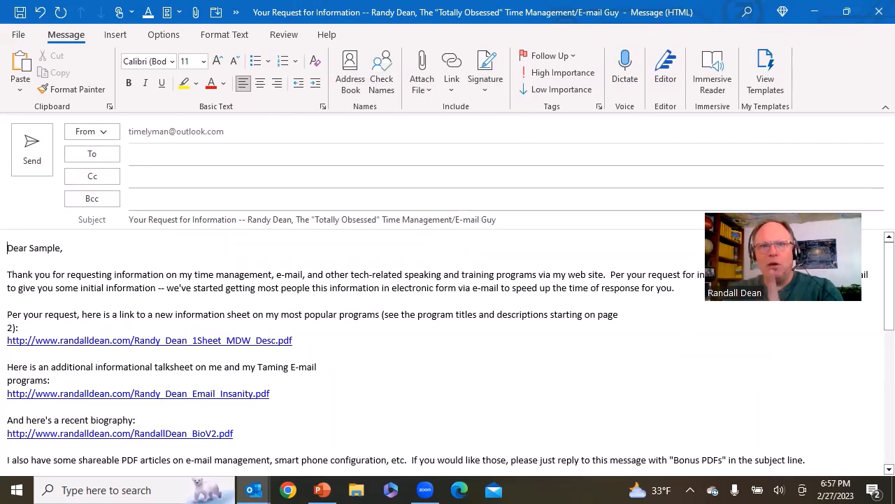
{"action": "left_click", "coordinate": [879, 11]}
{"action": "left_click", "coordinate": [453, 286]}
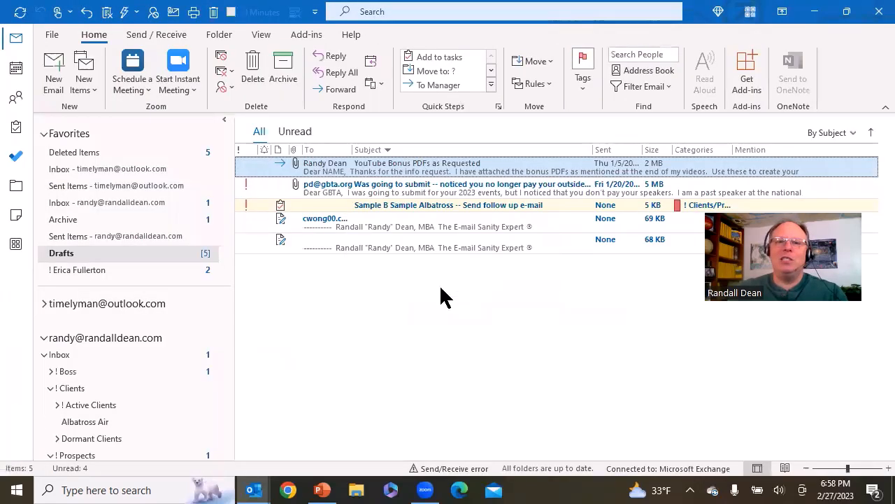
- Switch to the open Albatross Air contact, try starting a message from its e-mail address, discard it and close the contact card
{"action": "left_click", "coordinate": [256, 438]}
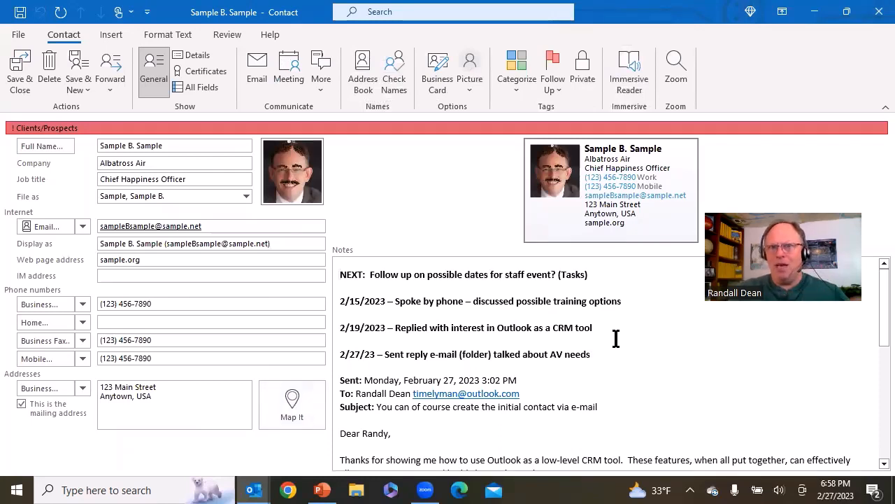
{"action": "double_click", "coordinate": [131, 228]}
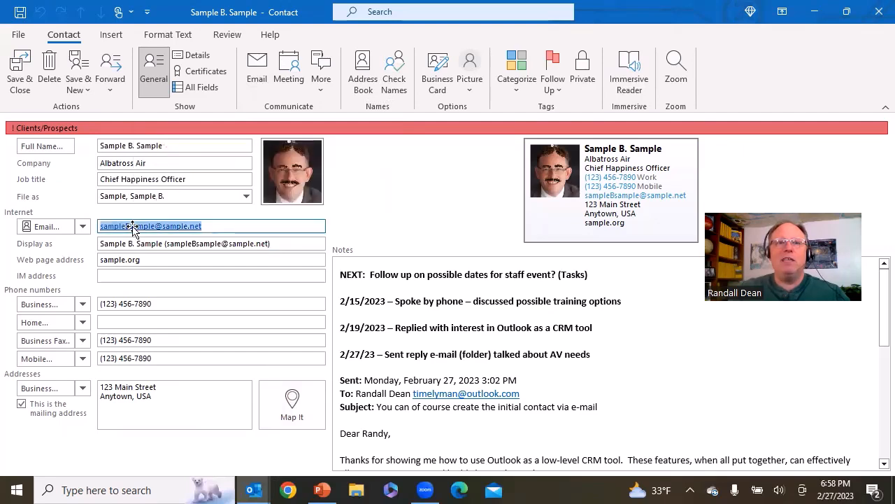
{"action": "double_click", "coordinate": [133, 227]}
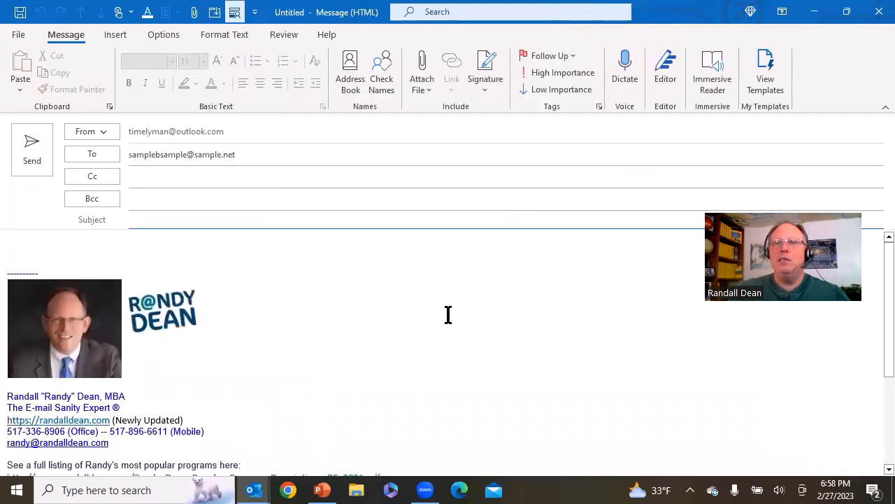
{"action": "left_click", "coordinate": [879, 11]}
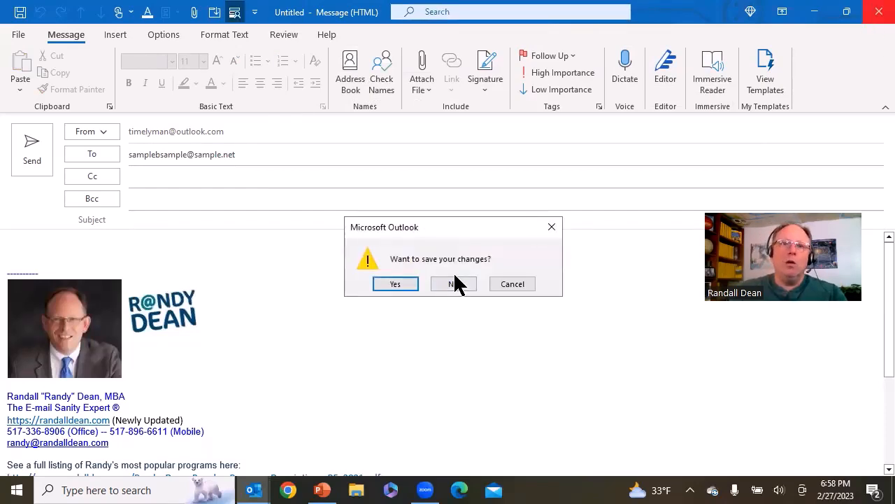
{"action": "left_click", "coordinate": [453, 281]}
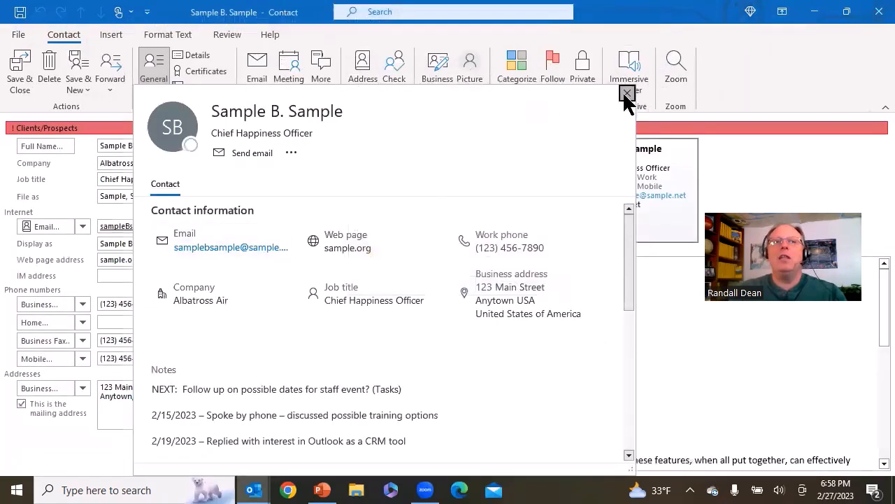
{"action": "left_click", "coordinate": [626, 93]}
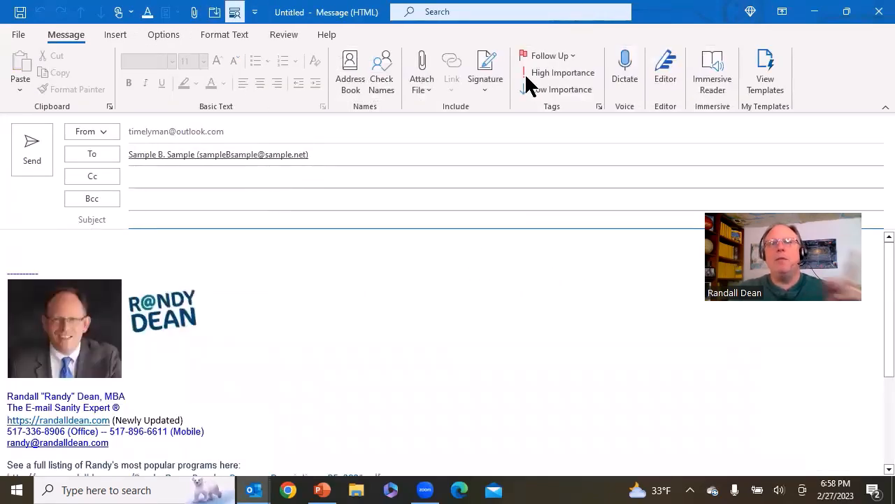
- In a message addressed to the Albatross Air contact, insert the "Info Request MDW" signature template and move its heading line into the subject
{"action": "left_click", "coordinate": [493, 79]}
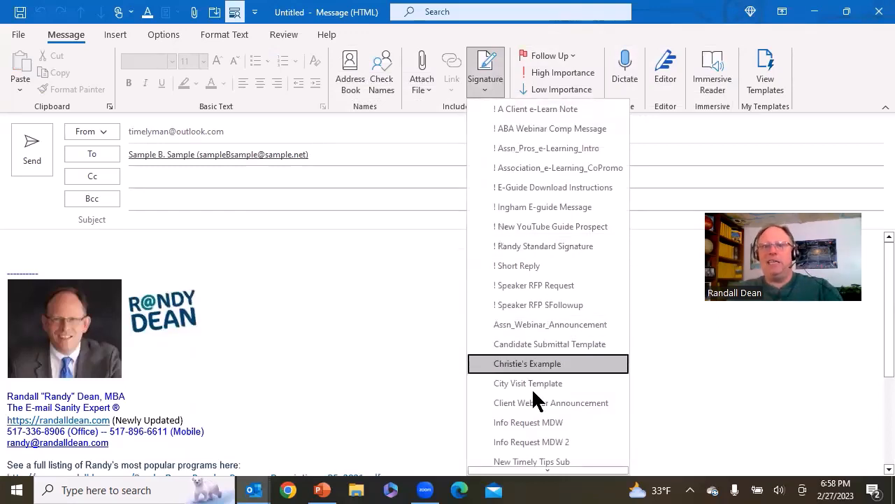
{"action": "left_click", "coordinate": [536, 421]}
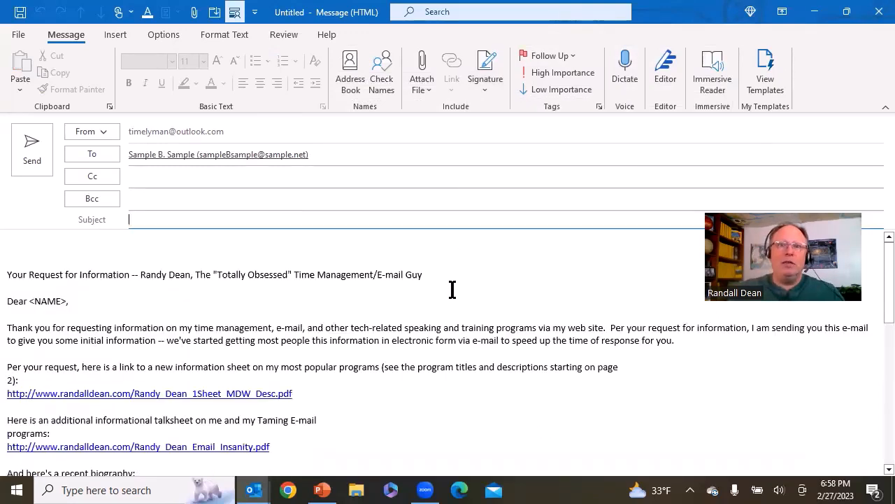
{"action": "left_click", "coordinate": [8, 284]}
{"action": "triple_click", "coordinate": [49, 273]}
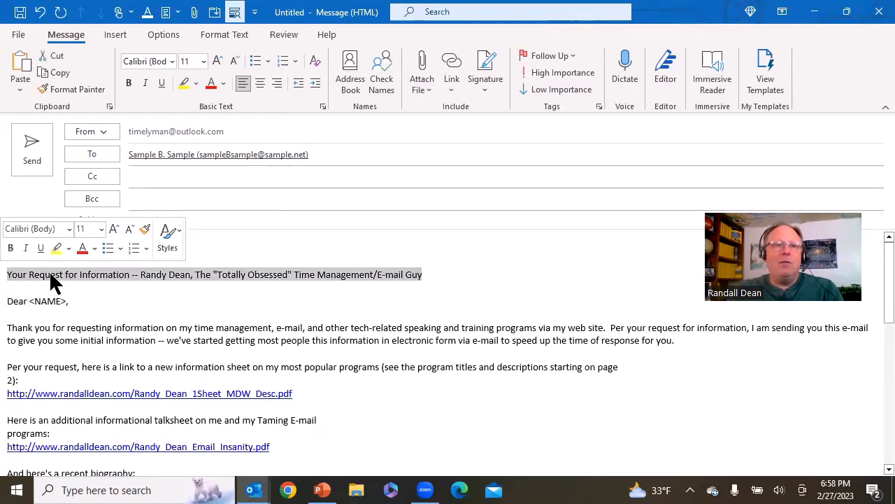
{"action": "left_click_drag", "start_coordinate": [49, 270], "coordinate": [187, 221]}
- Remove the blank lines above the "Dear <NAME>," greeting so that it starts the message body
{"action": "left_click", "coordinate": [8, 302]}
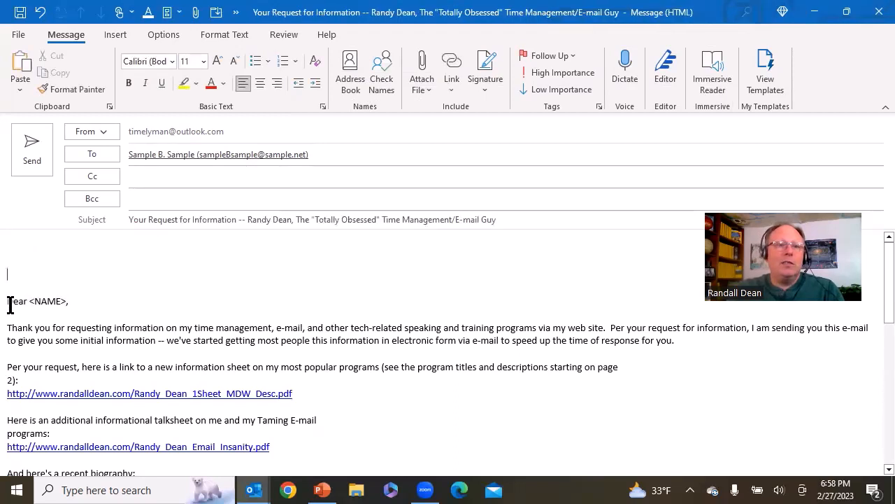
{"action": "key", "text": "BackSpace"}
{"action": "key", "text": "BackSpace"}
{"action": "key", "text": "BackSpace"}
{"action": "key", "text": "BackSpace"}
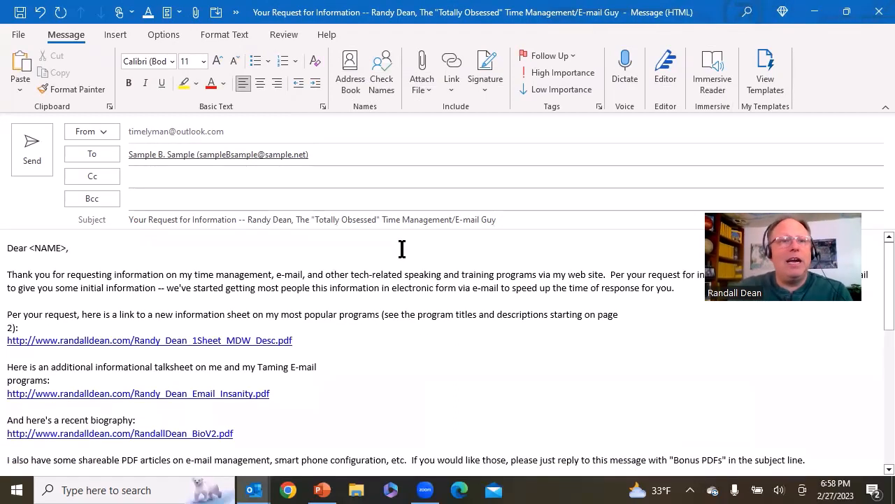
- Replace the <NAME>, placeholder in the greeting with the recipient's first name followed by a comma
{"action": "left_click", "coordinate": [114, 247]}
{"action": "left_click", "coordinate": [39, 252], "text": "shift"}
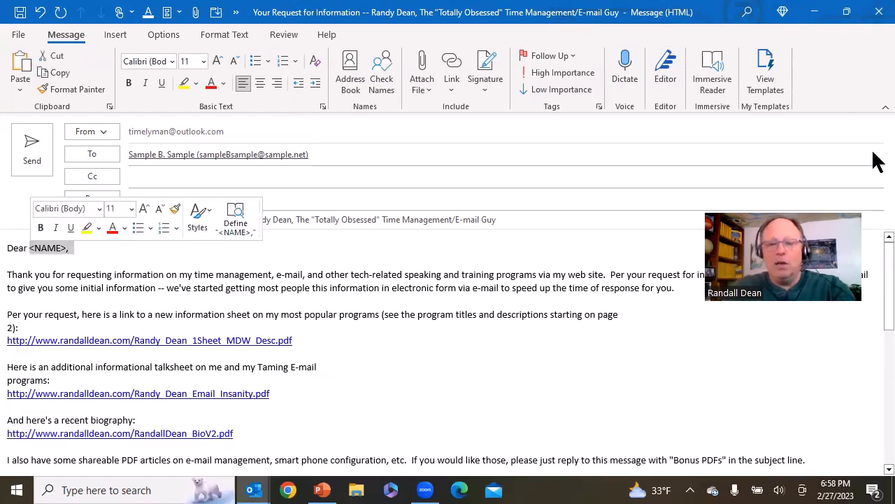
{"action": "type", "text": "Sample,"}
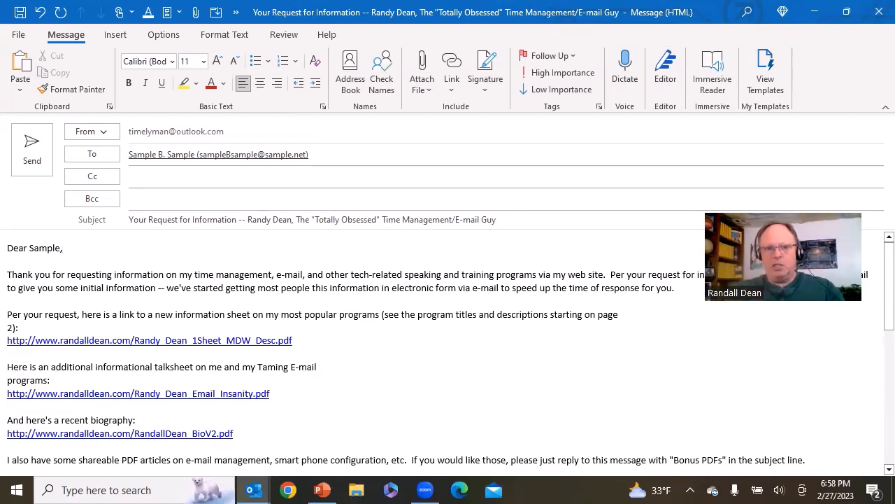
- Return to the main Outlook window, review the "New Client Contact Series" note in the CRM System category and close it
{"action": "mouse_move", "coordinate": [254, 490]}
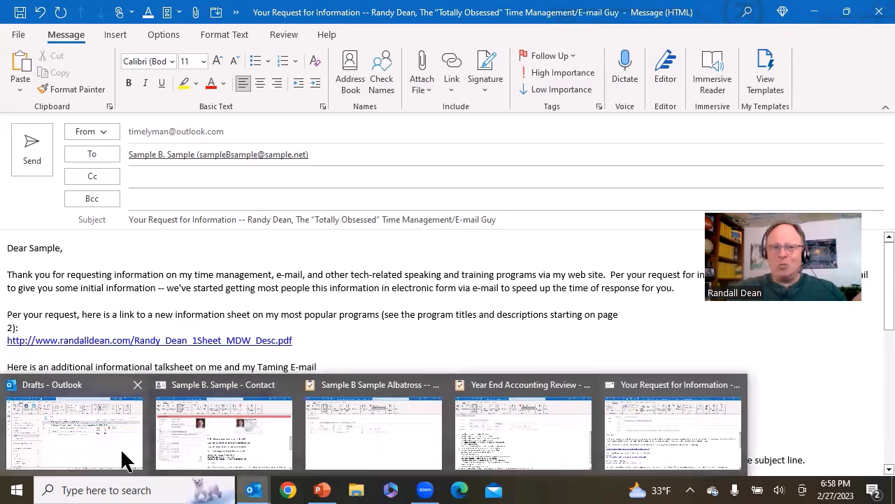
{"action": "left_click", "coordinate": [117, 456]}
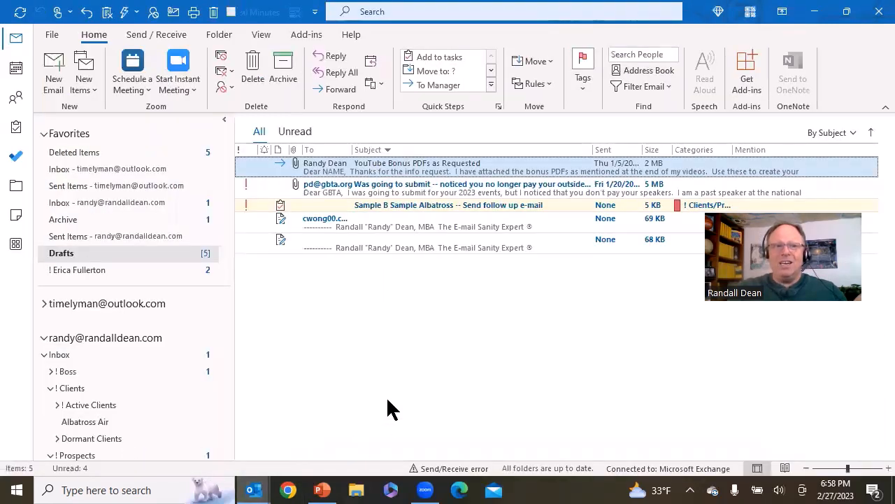
{"action": "left_click", "coordinate": [25, 217]}
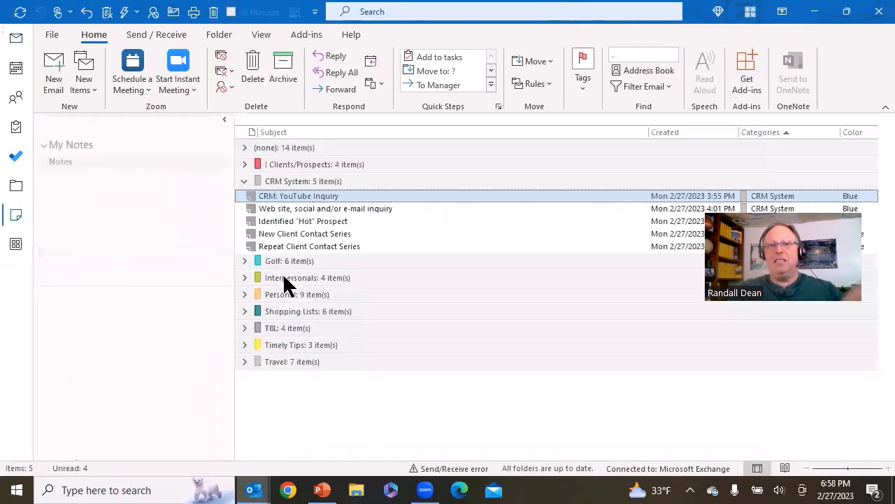
{"action": "double_click", "coordinate": [341, 234]}
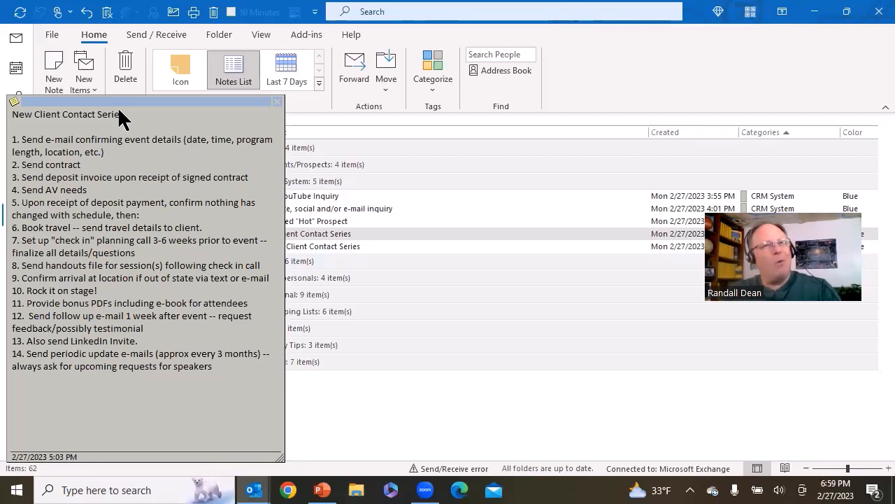
{"action": "left_click", "coordinate": [277, 102]}
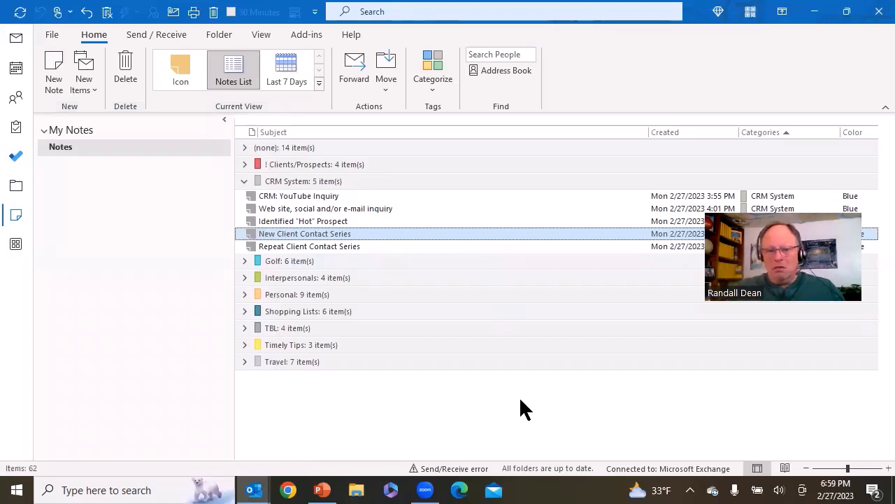
- Switch to the YouTube_Video_Cover1.pptx presentation in PowerPoint and display slide 3 on habits, routines and consistency
{"action": "left_click", "coordinate": [316, 490]}
{"action": "left_click", "coordinate": [91, 286]}
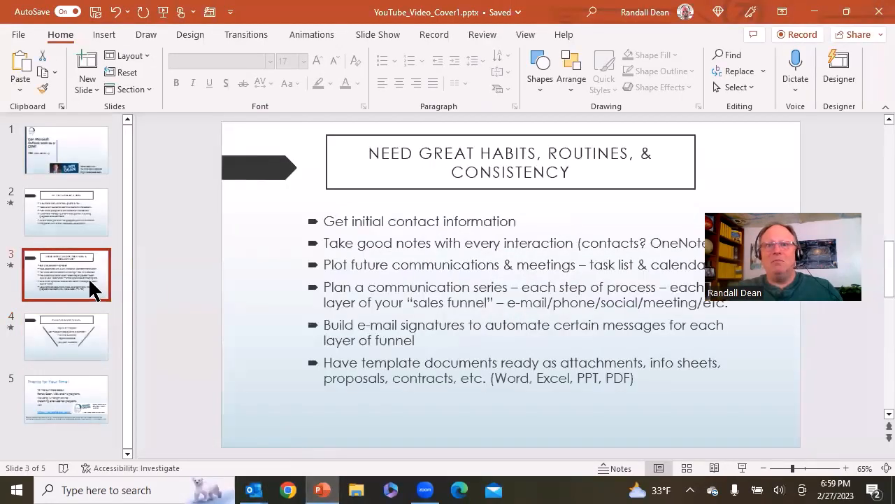